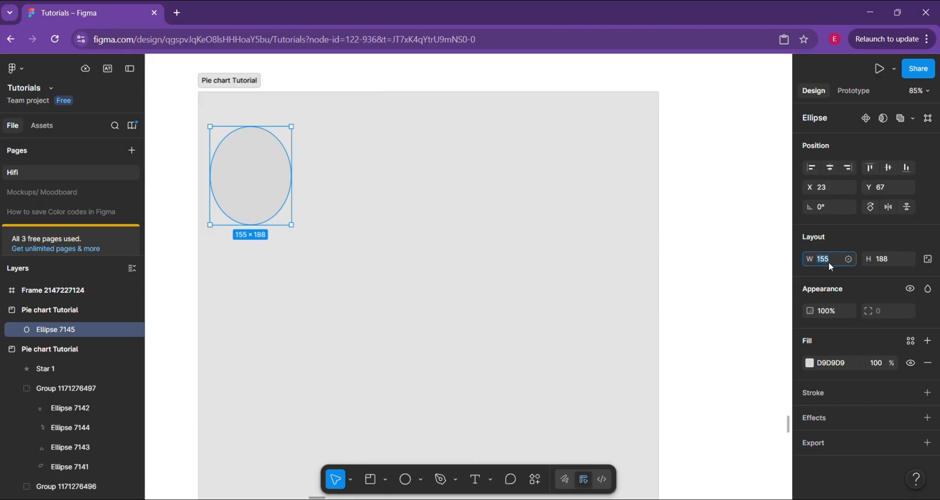
Resize the ellipse to 100 × 100 and move it to about X 45, Y 66 in the frame
click(884, 262)
text(10)
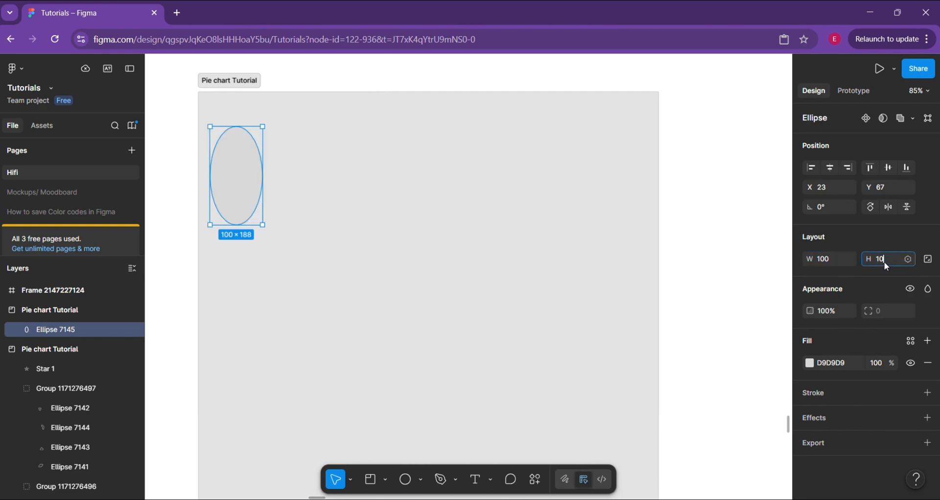
text(0)
key(Return)
scroll(190, 207, up, 2)
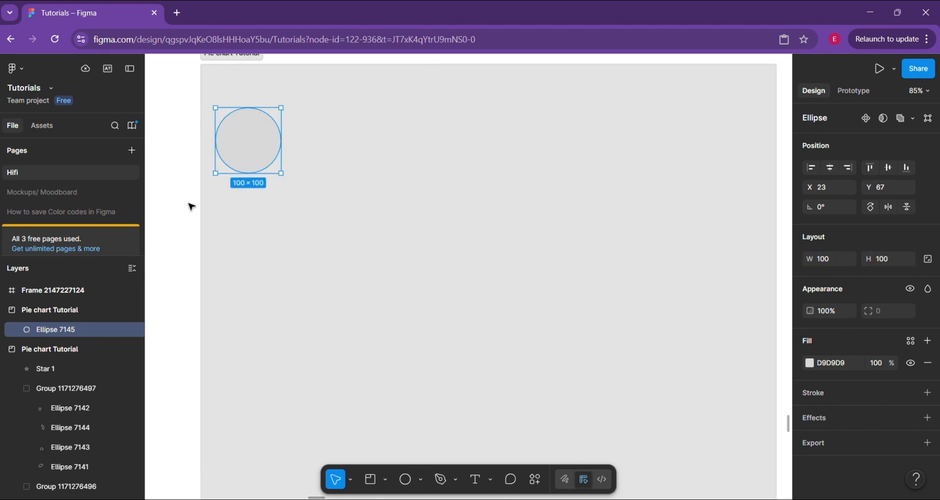
scroll(191, 206, up, 3)
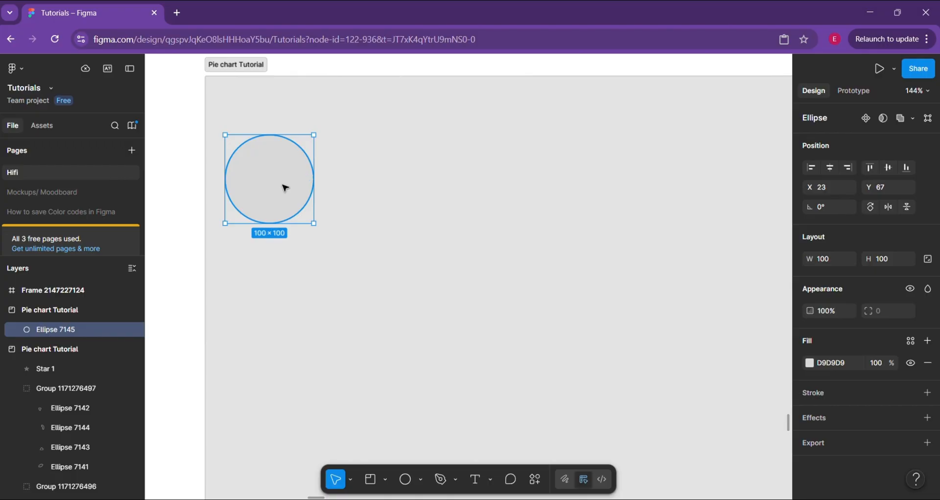
drag(285, 188, 304, 187)
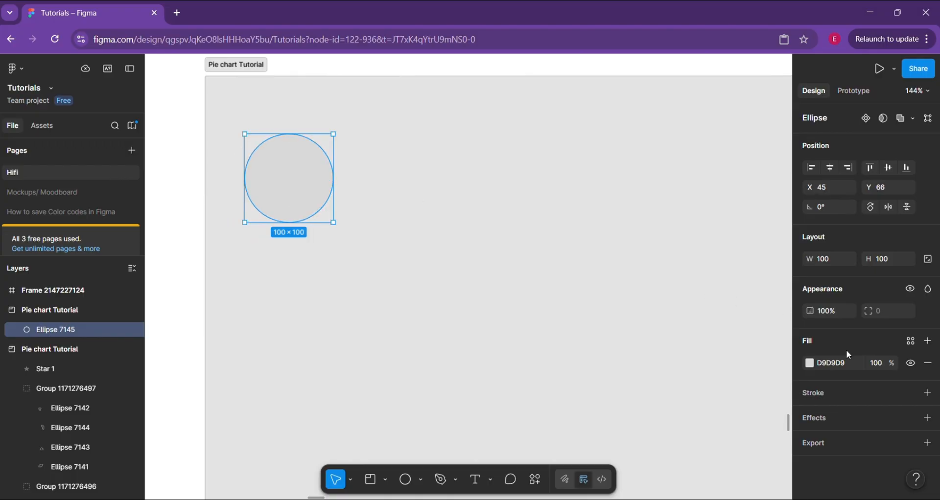
Apply the Primry color/400 library style as the circle's fill
click(909, 342)
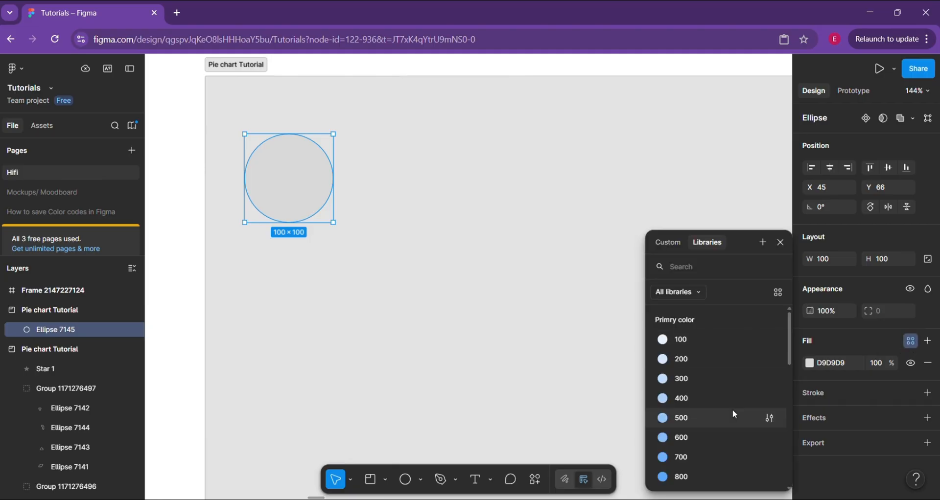
scroll(732, 409, down, 1)
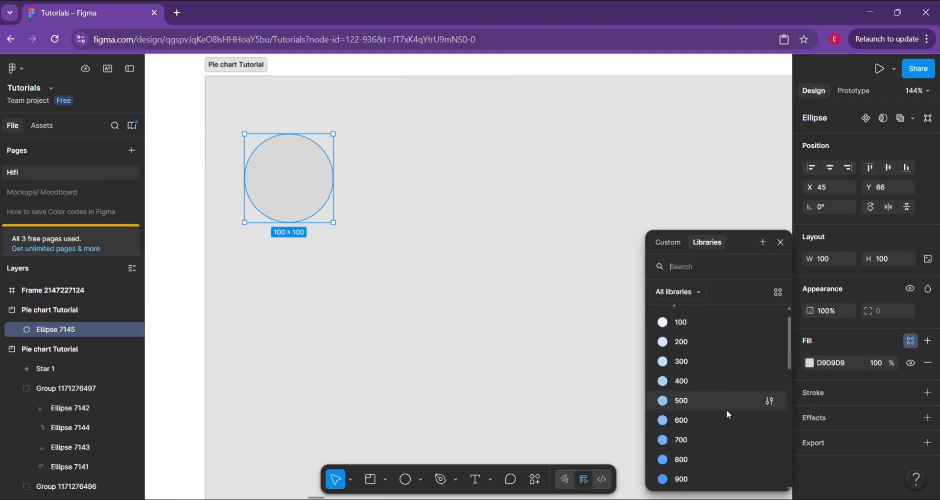
click(680, 383)
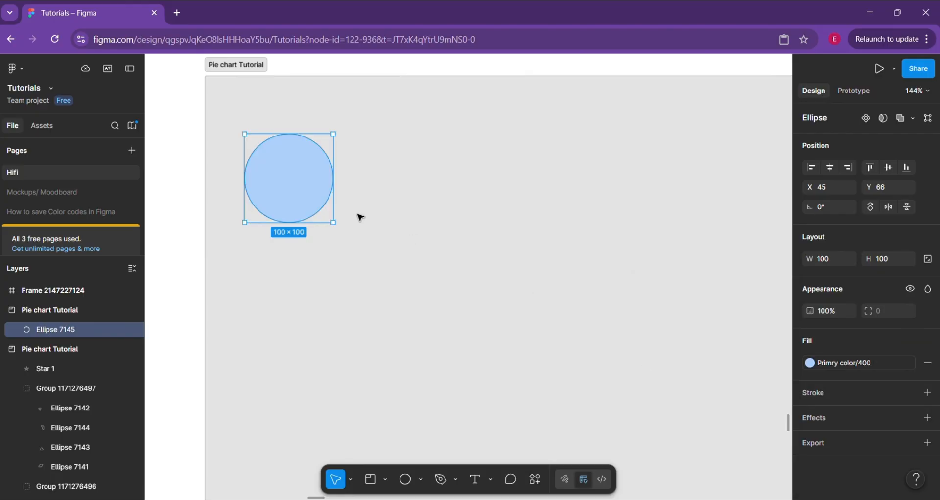
Turn the circle into an open ring with an arc sweep of about -97% and an inner ratio of about 45%
scroll(277, 187, up, 1)
scroll(276, 185, up, 2)
scroll(276, 185, up, 2)
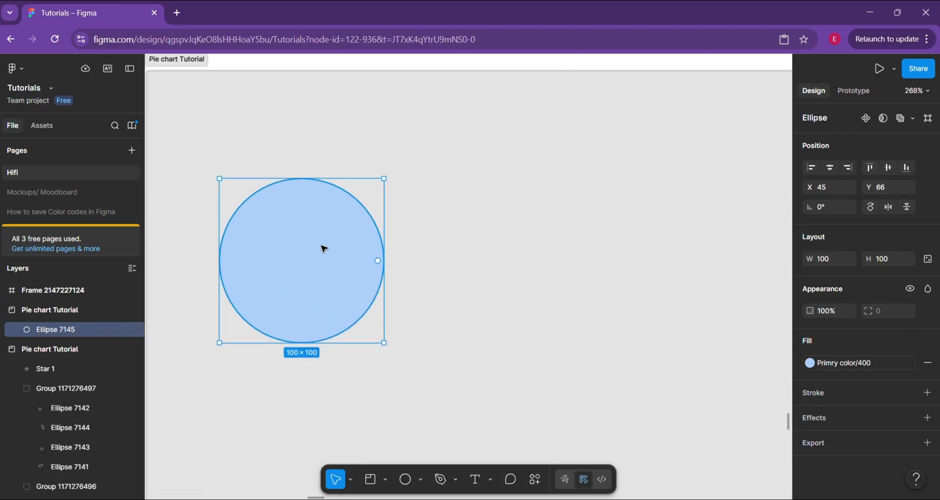
scroll(321, 248, left, 3)
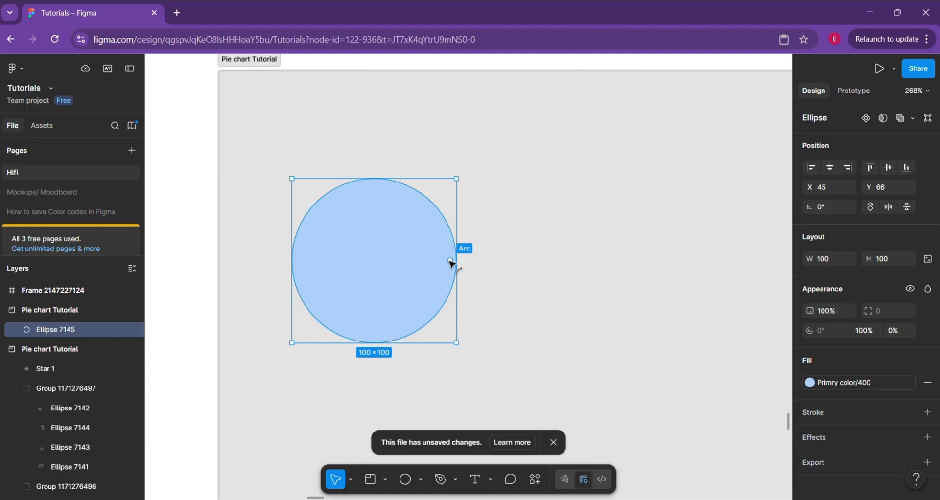
drag(450, 263, 377, 262)
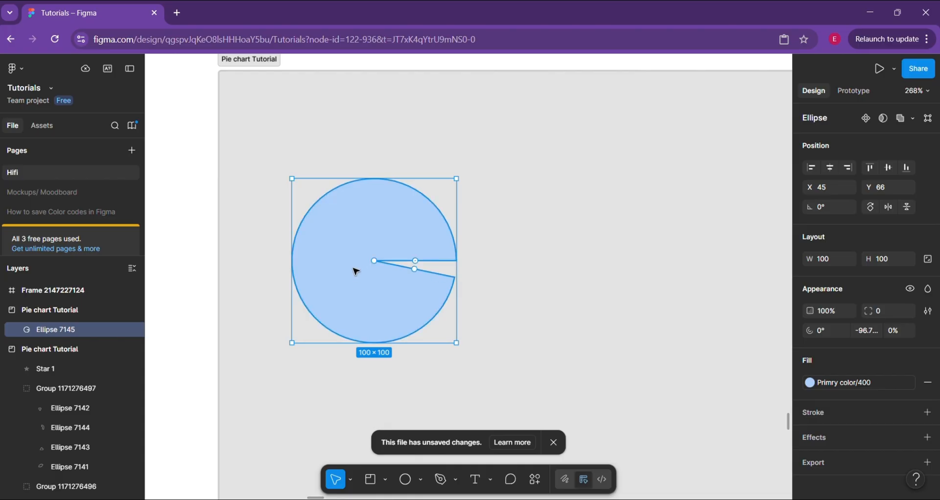
drag(374, 260, 342, 254)
Reduce the open ring to a half ring with a sweep of about -50% and set its start angle to -20°
mouse_move(432, 273)
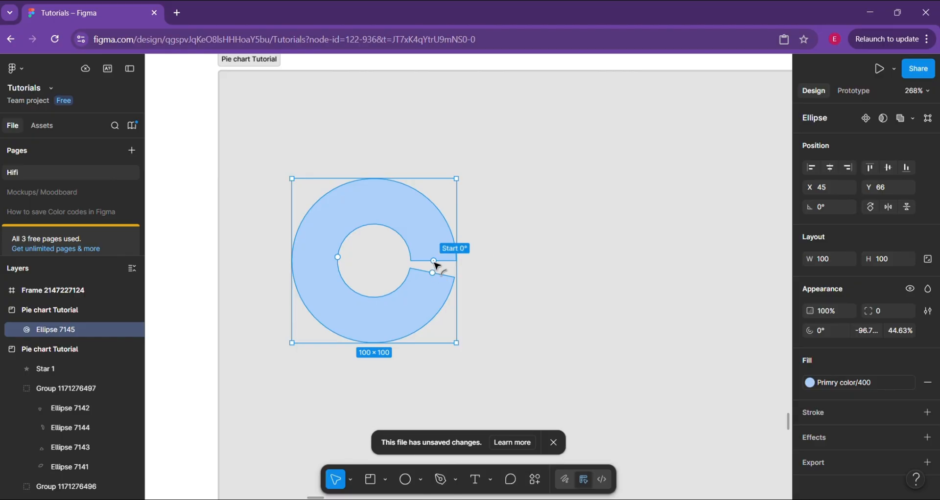
drag(436, 264, 333, 281)
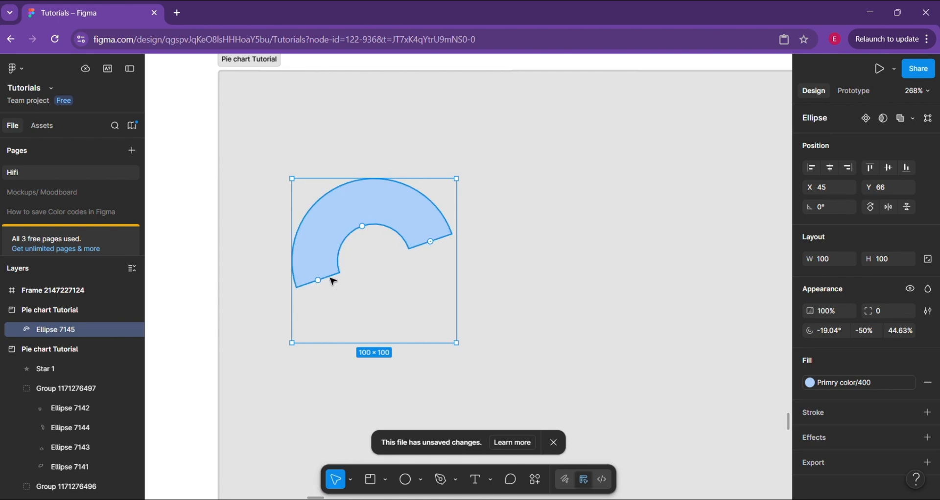
click(836, 337)
text(-20)
key(Return)
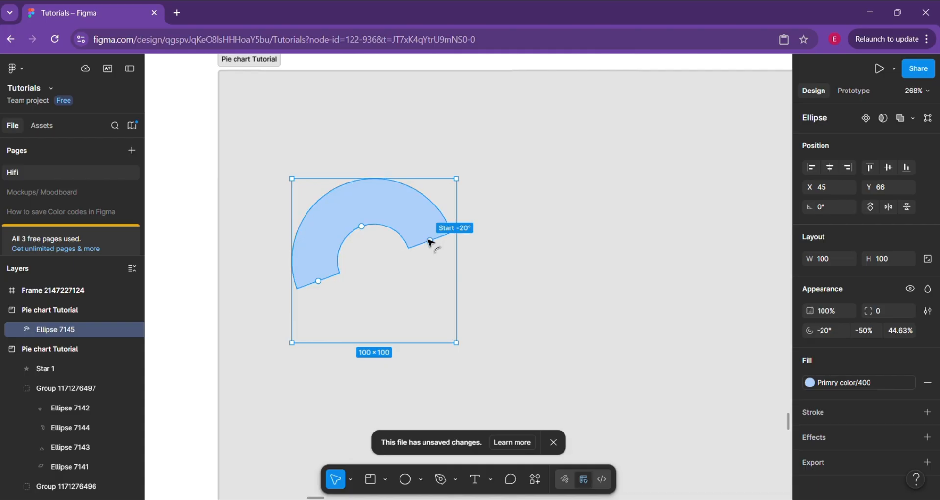
Adjust the arc's start to about -27° and sweep to about -46%, and set its ratio to 45%
mouse_move(430, 242)
mouse_down()
mouse_move(413, 292)
mouse_move(342, 278)
mouse_move(451, 270)
mouse_move(428, 237)
mouse_up()
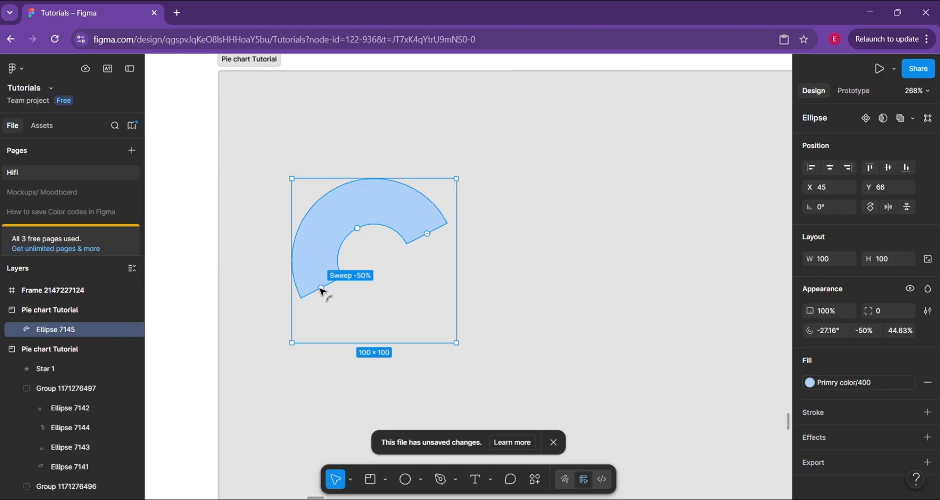
drag(323, 291, 297, 280)
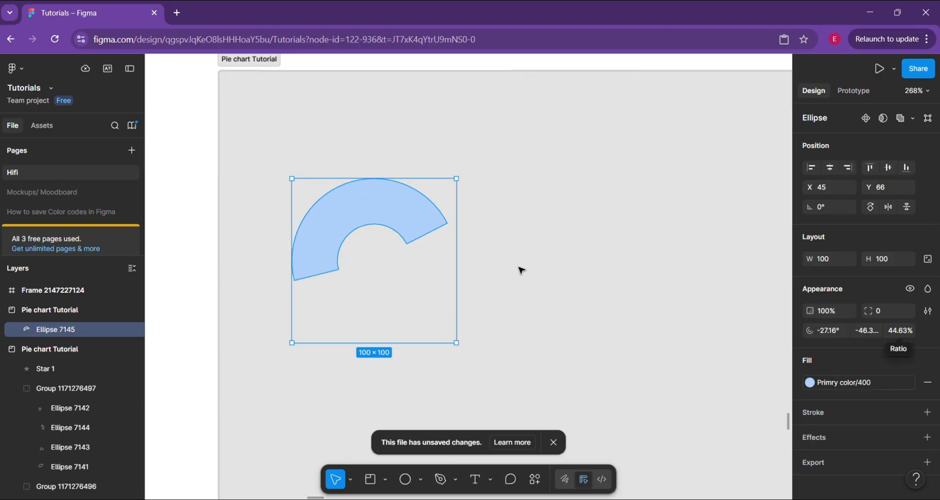
mouse_move(361, 227)
mouse_down()
mouse_move(385, 254)
mouse_move(339, 206)
mouse_move(369, 241)
mouse_move(362, 231)
mouse_up()
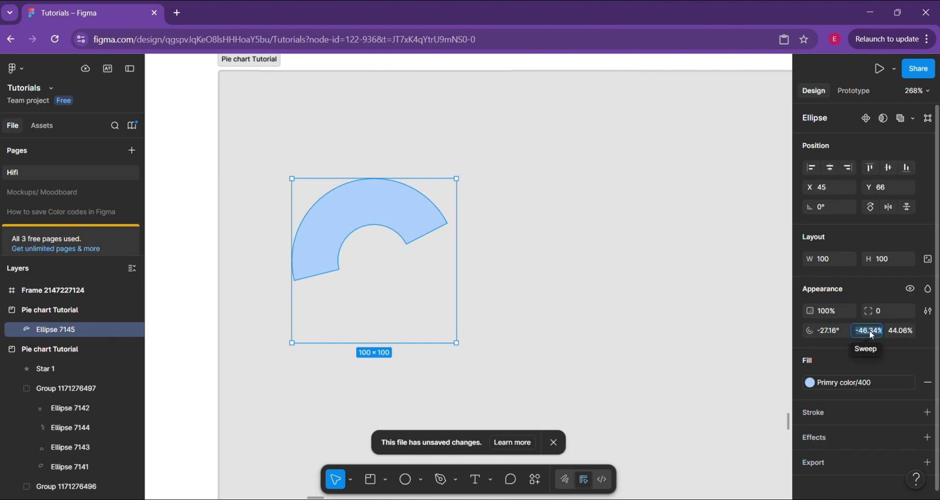
click(906, 330)
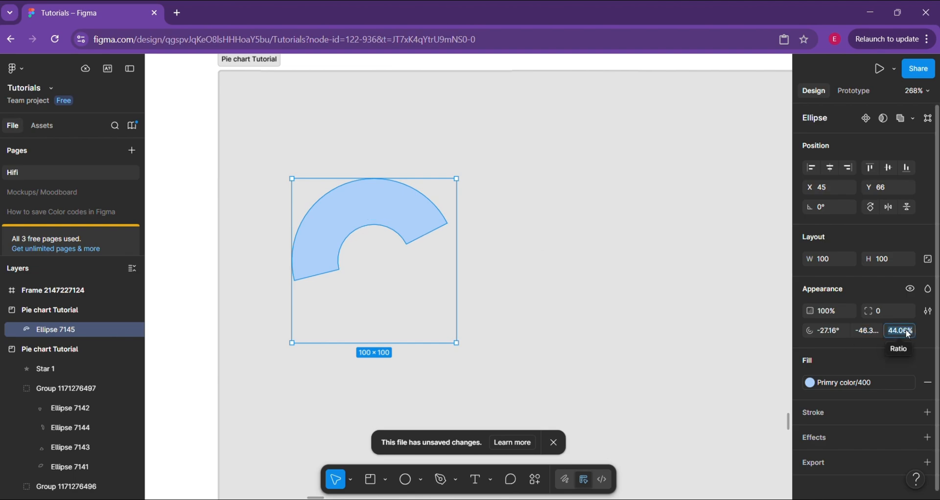
text(45)
key(Return)
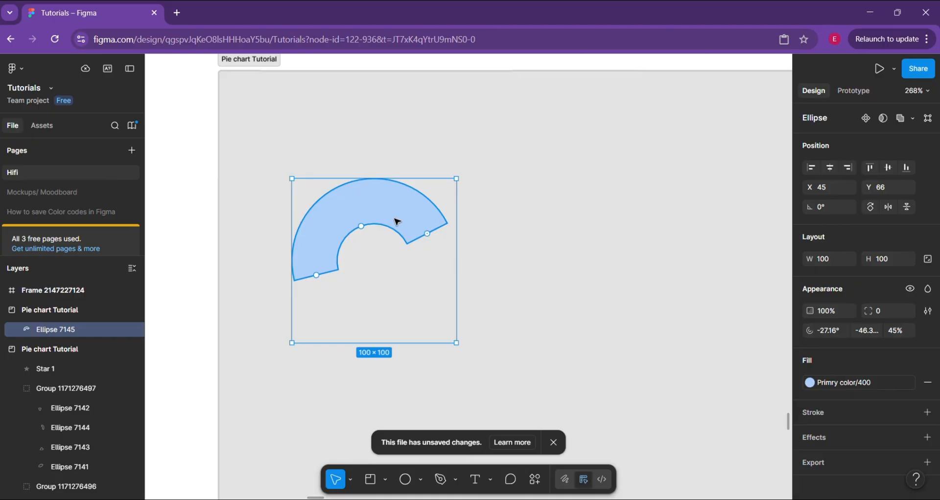
Duplicate the arc in place, undoing a trial move of the copy
key(ctrl+d)
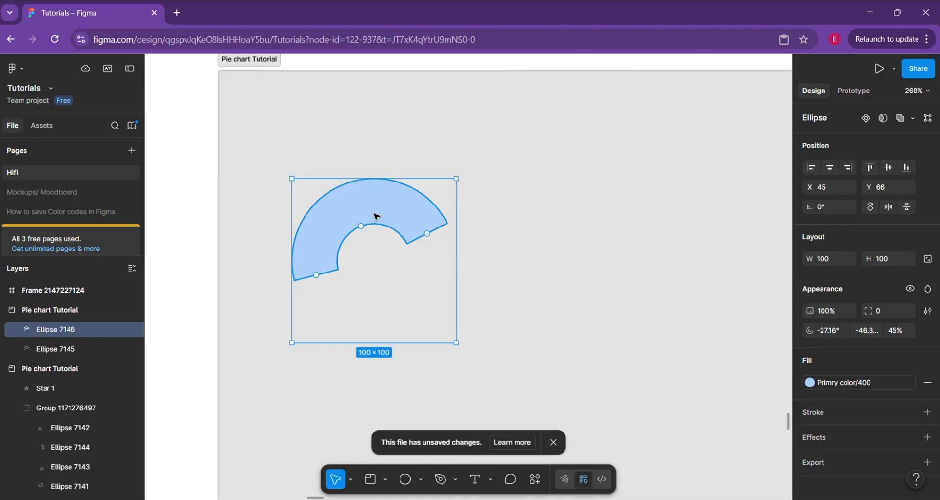
drag(376, 214, 388, 252)
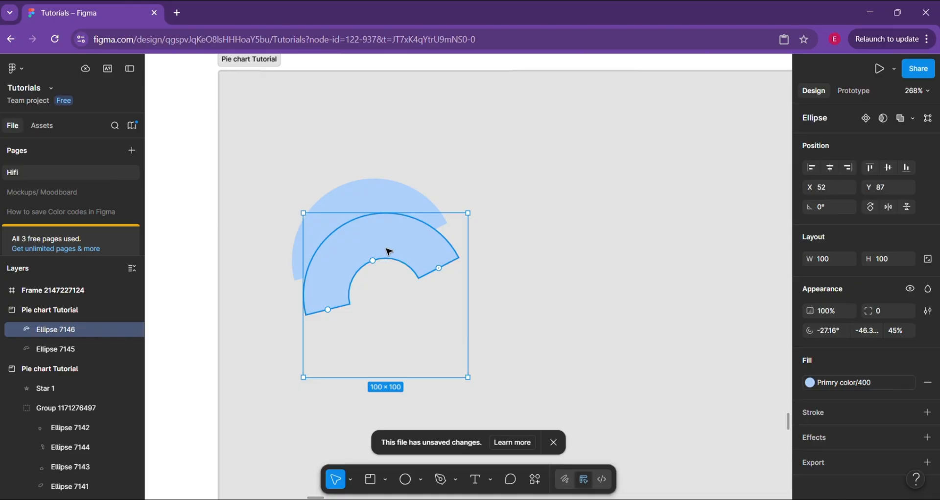
key(ctrl+z)
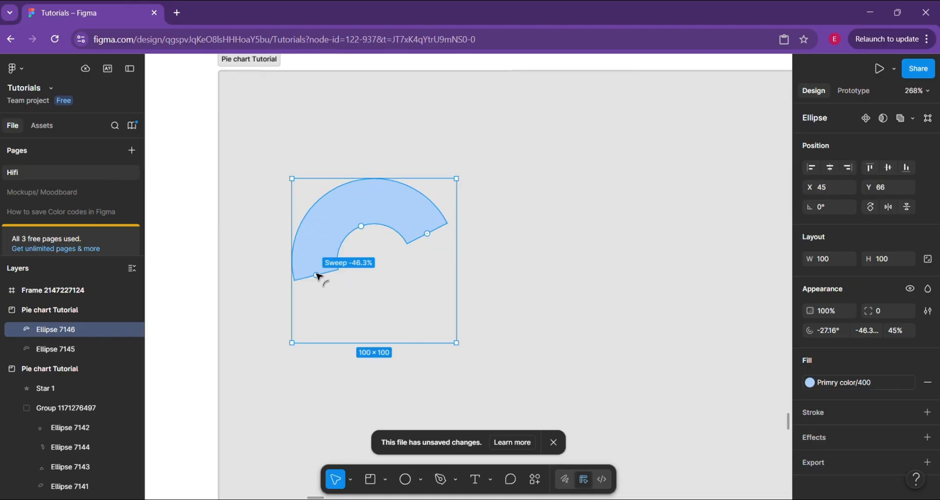
Reshape the copied arc into a segment adjoining the original's lower end, with a start of about 167° and a sweep of about -25%
drag(319, 277, 433, 270)
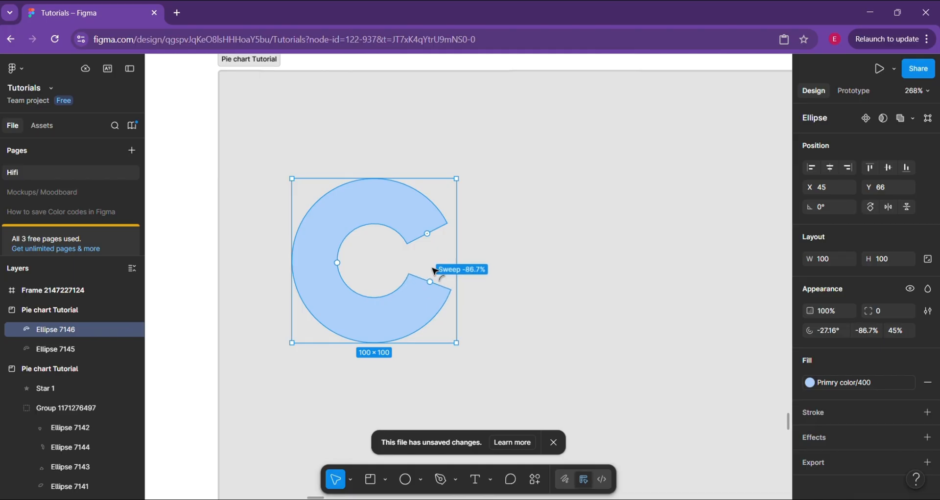
drag(429, 234, 314, 275)
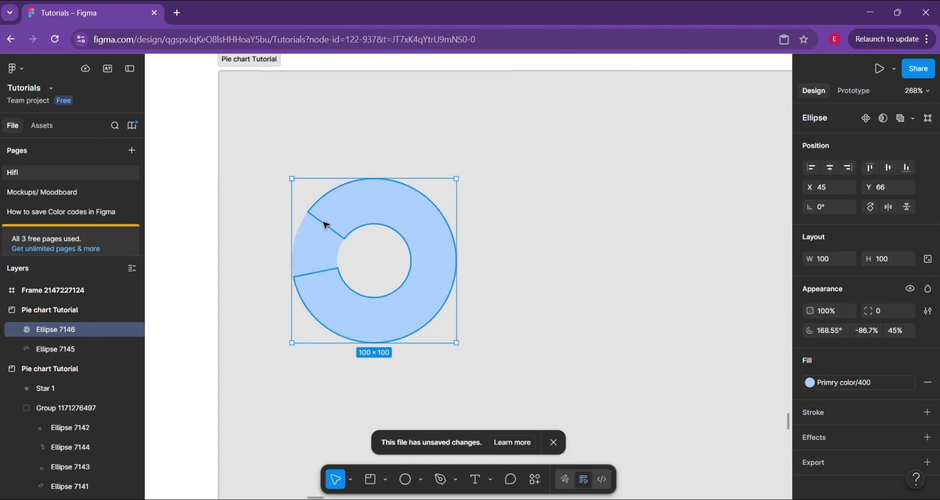
drag(327, 225, 428, 210)
key(ctrl+z)
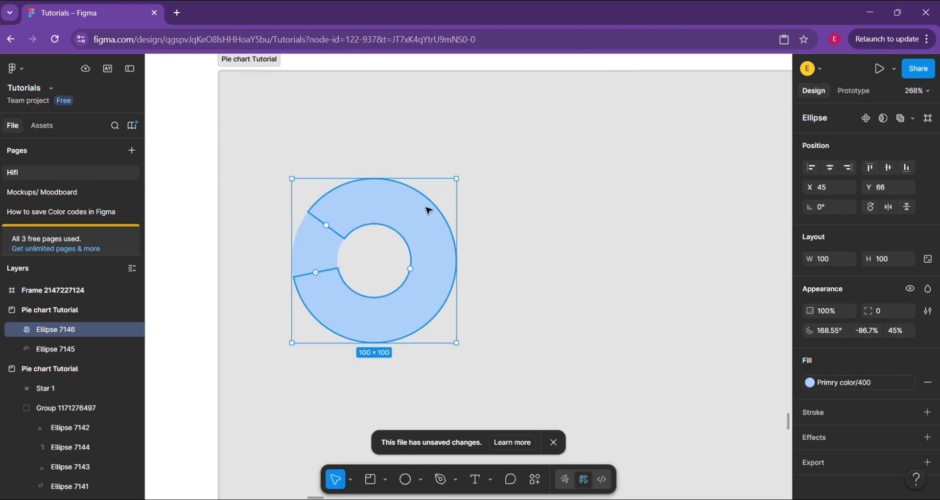
drag(326, 228, 386, 320)
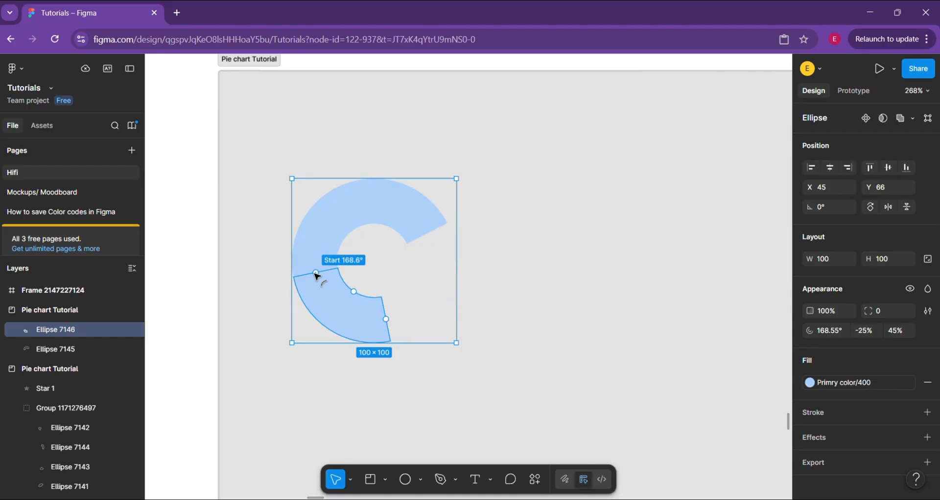
drag(316, 279, 337, 284)
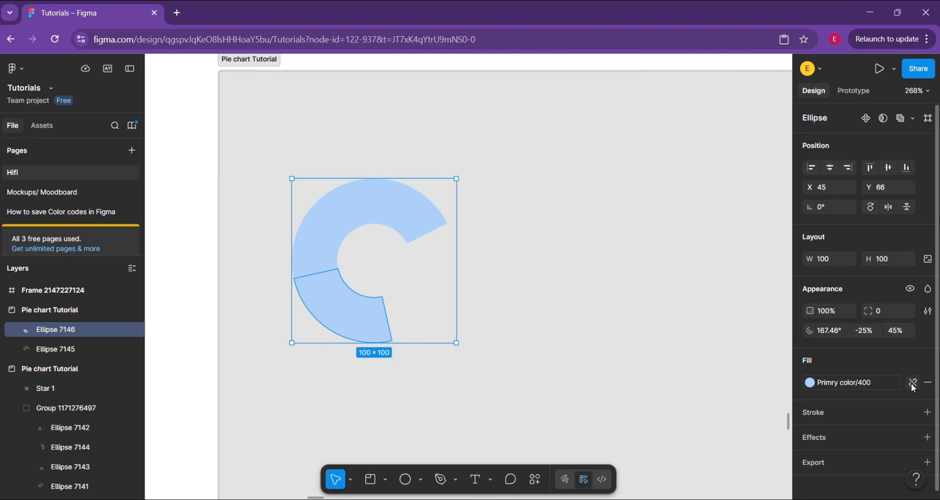
Detach the second segment's fill from the color style and change it to medium blue 5B95D6
click(913, 385)
click(820, 389)
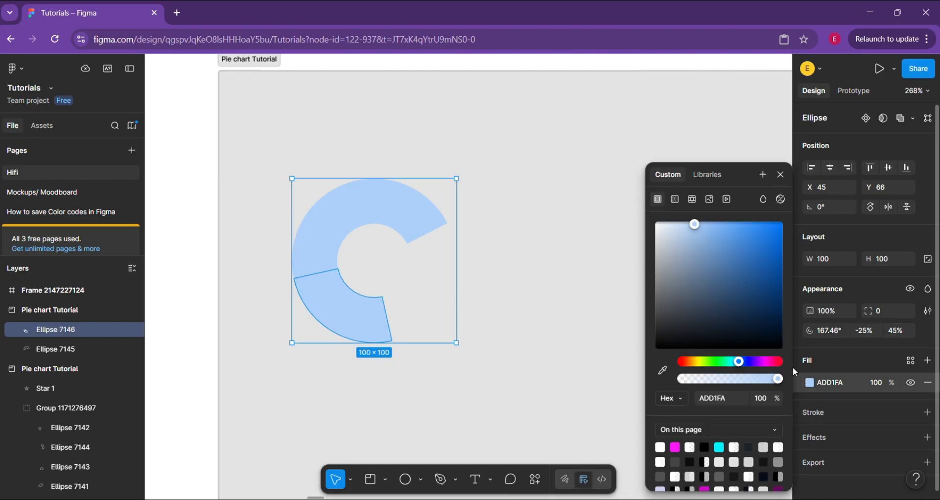
mouse_move(712, 232)
mouse_down()
mouse_move(732, 225)
mouse_move(728, 240)
mouse_up()
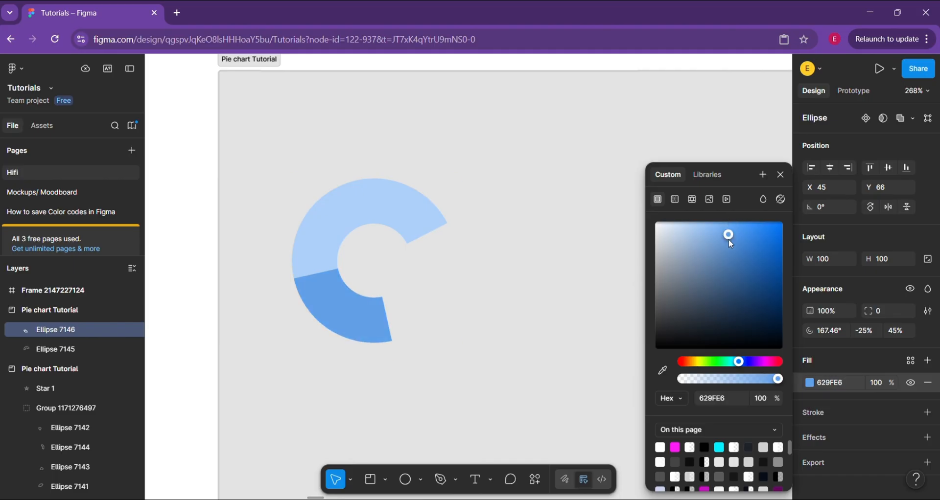
click(728, 243)
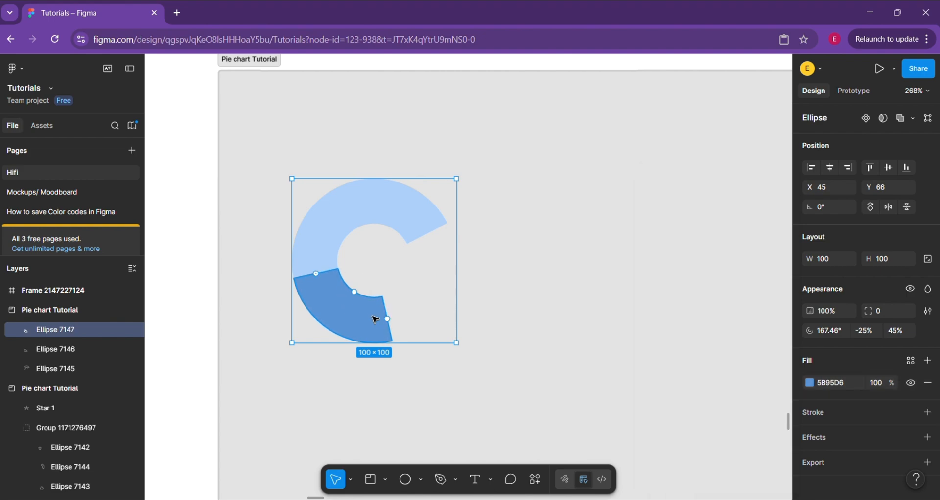
Duplicate the medium-blue segment and reshape the copy to fill the ring's remaining gap, with a start of about 78° and a sweep of about -29%
drag(387, 321, 426, 232)
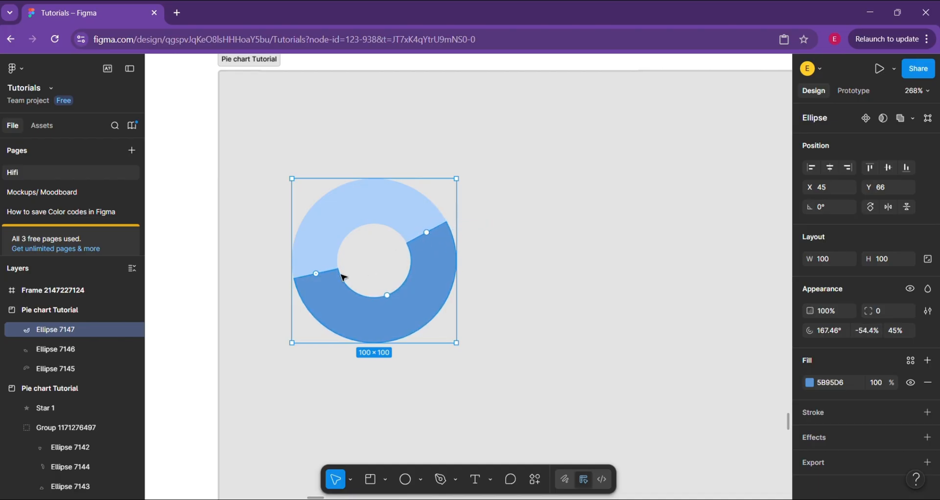
drag(316, 274, 386, 319)
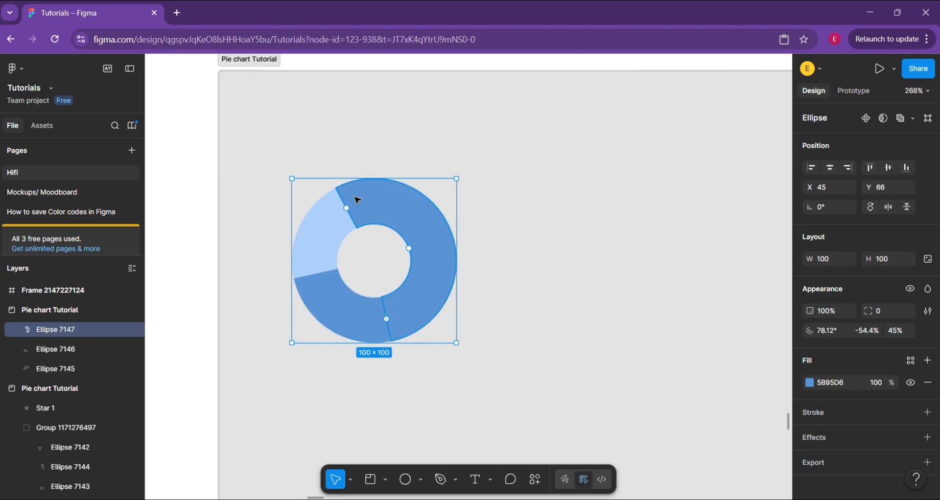
drag(352, 214, 425, 239)
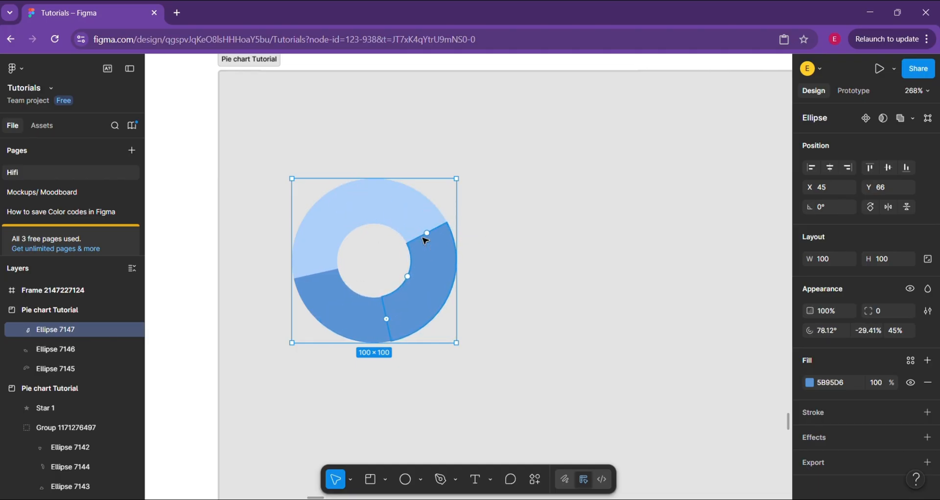
Change the third segment's fill to dark blue 214977 and deselect it
click(810, 383)
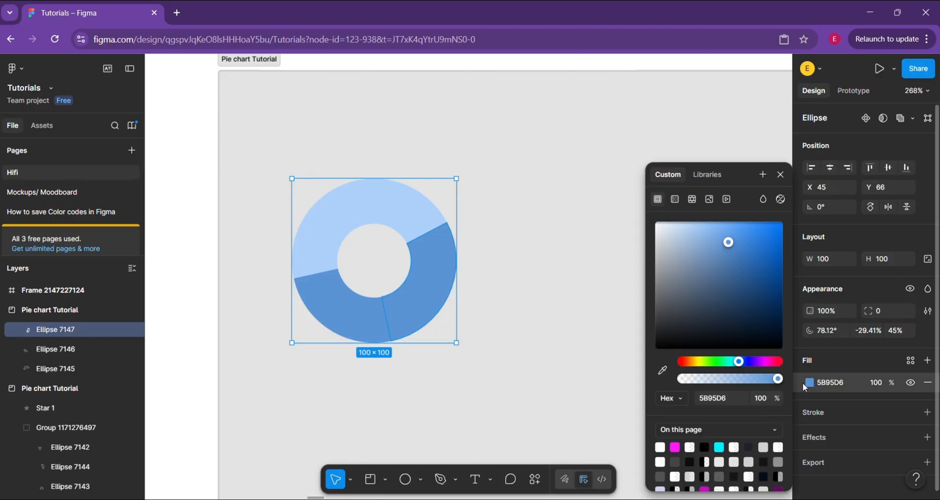
click(758, 304)
drag(759, 309, 749, 298)
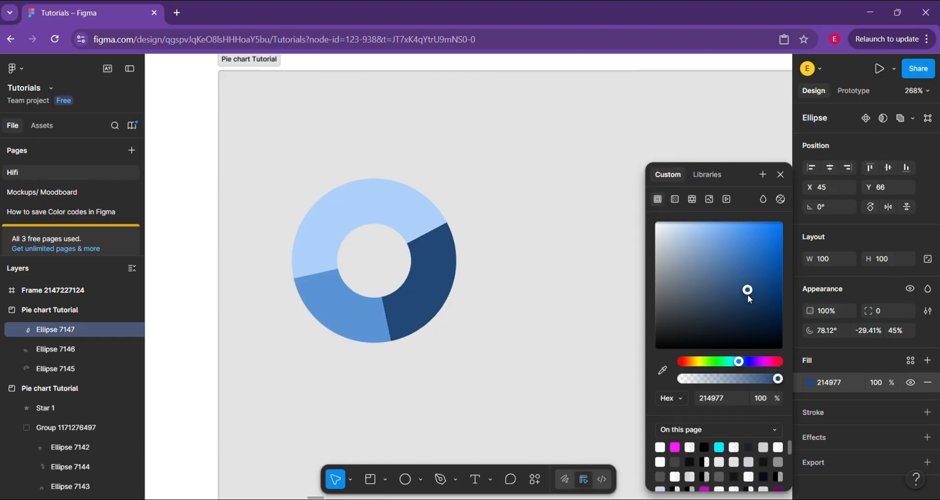
click(534, 318)
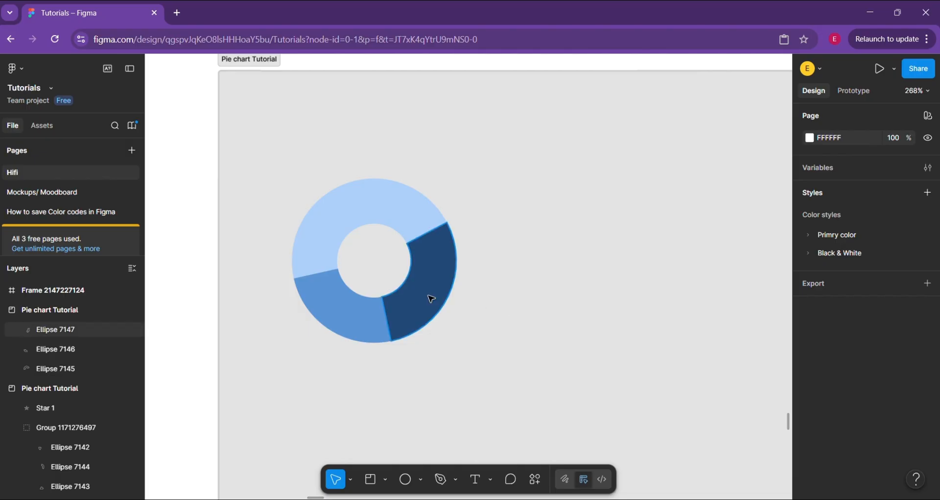
scroll(430, 299, down, 2)
scroll(430, 298, up, 2)
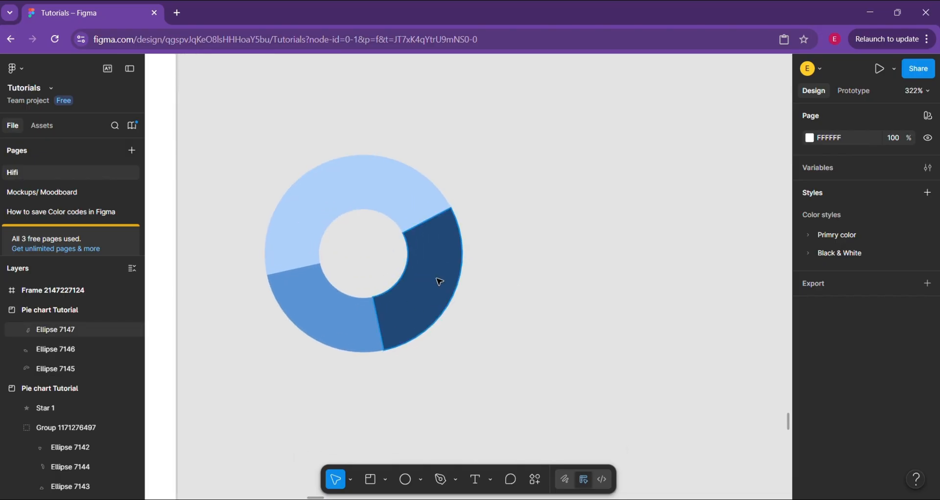
click(439, 282)
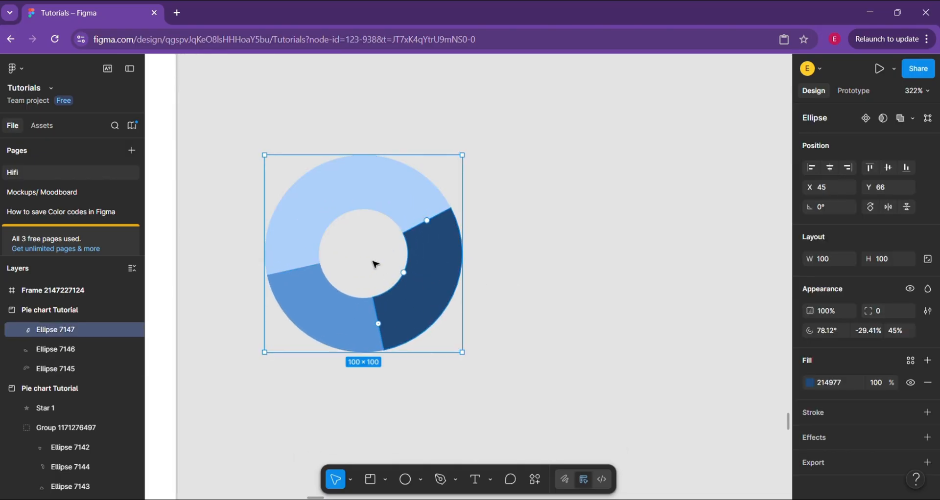
click(226, 348)
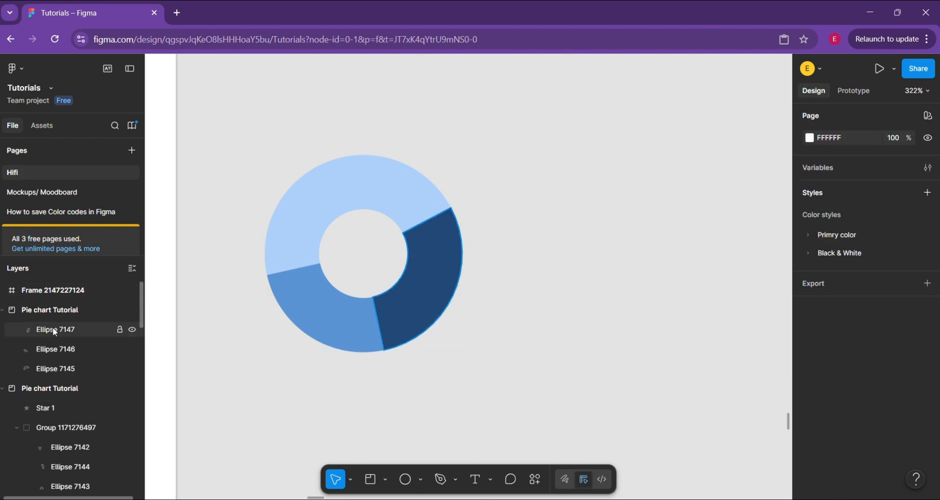
scroll(265, 257, up, 3)
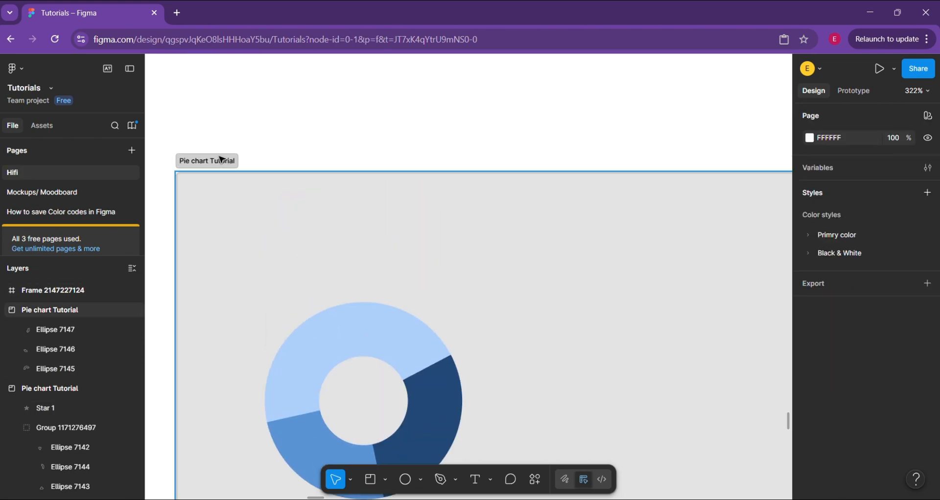
scroll(241, 279, down, 4)
Group the three ring segments of the donut chart into one object
click(57, 330)
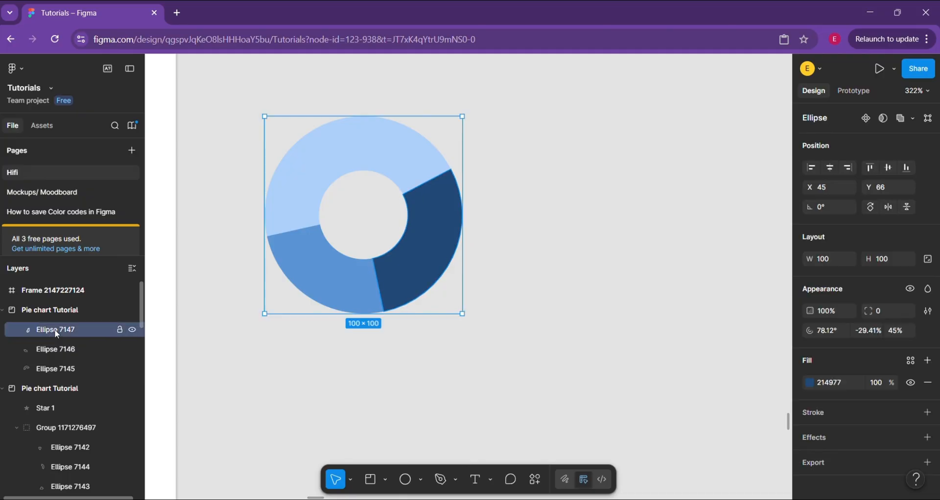
shift+click(58, 349)
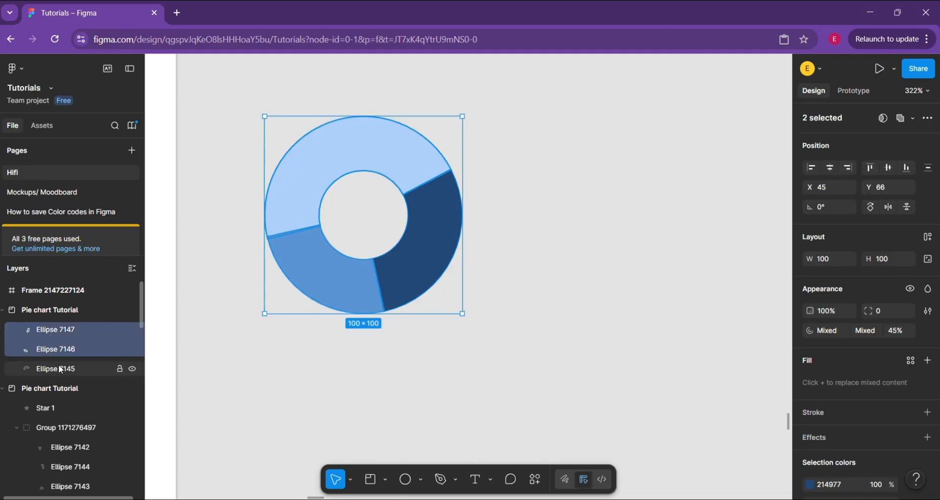
shift+click(59, 370)
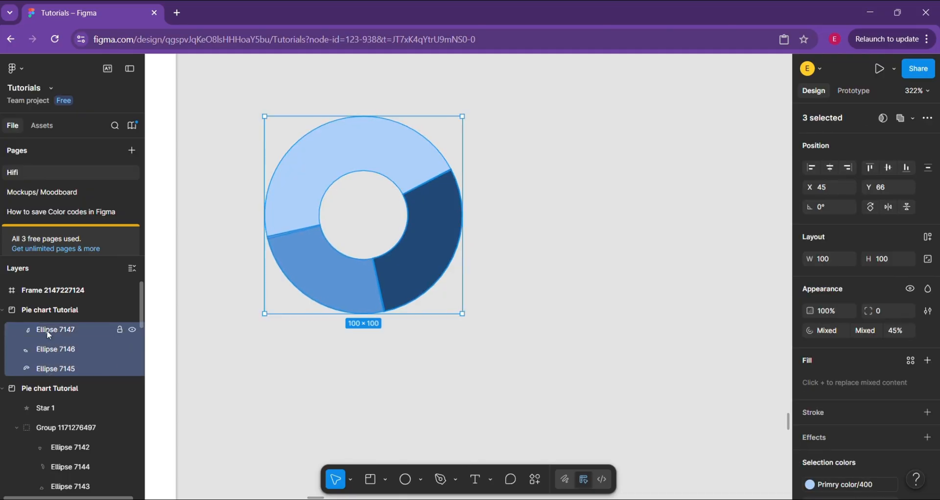
click(47, 332)
shift+click(49, 348)
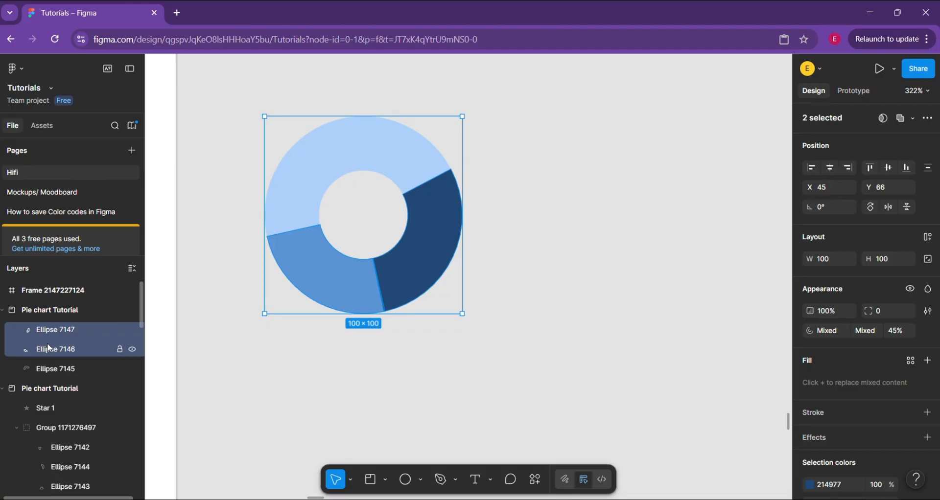
shift+click(49, 368)
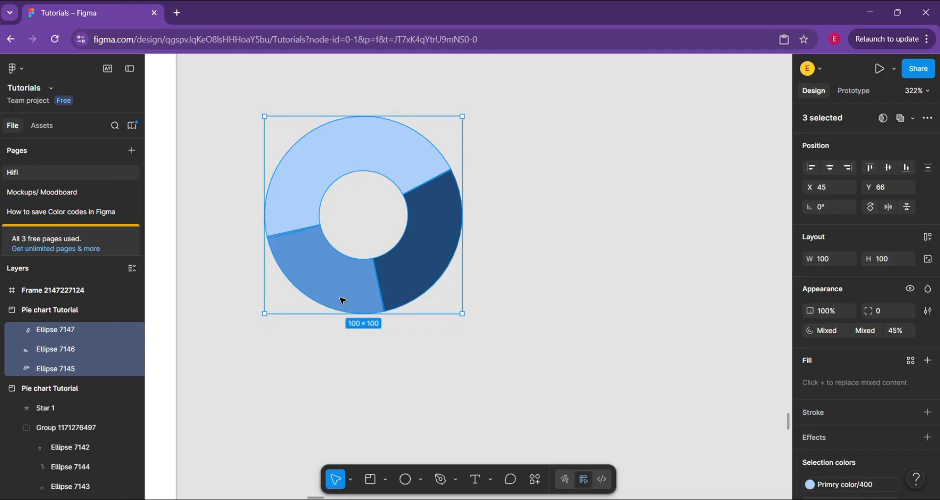
key(ctrl+g)
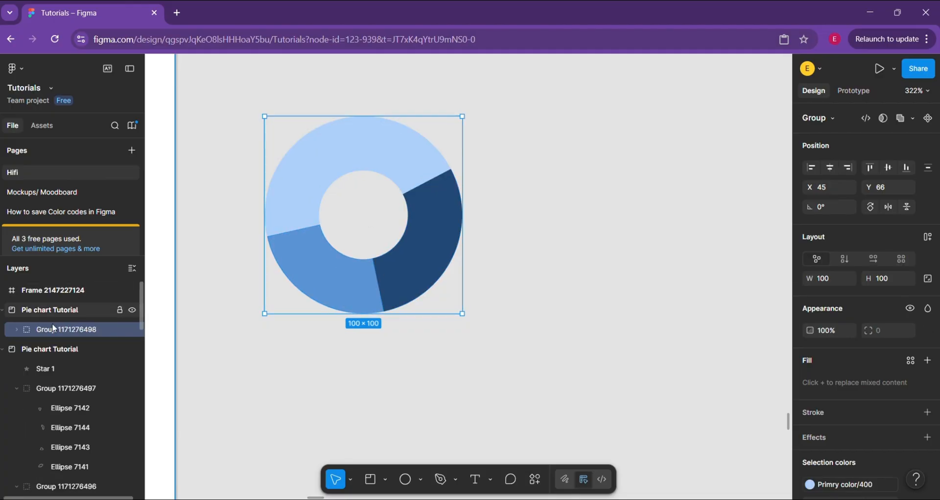
scroll(338, 299, down, 3)
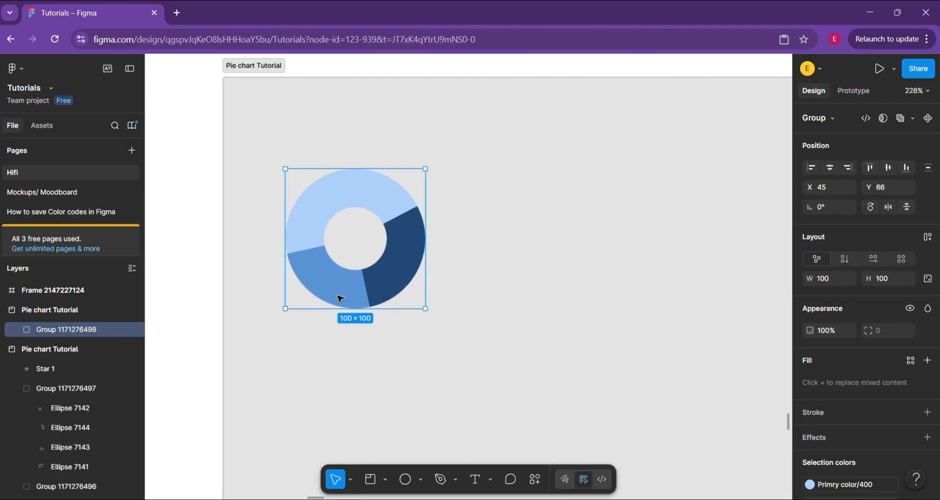
scroll(340, 298, up, 3)
scroll(457, 231, up, 1)
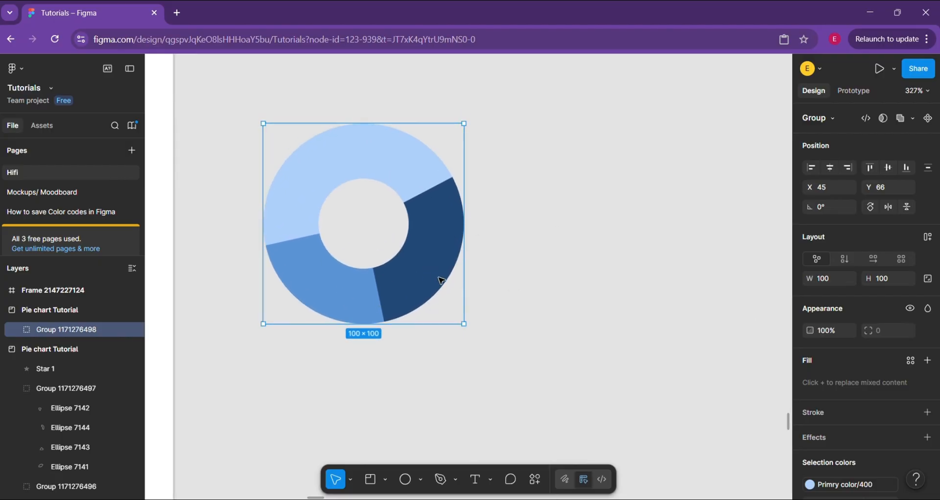
scroll(455, 256, down, 4)
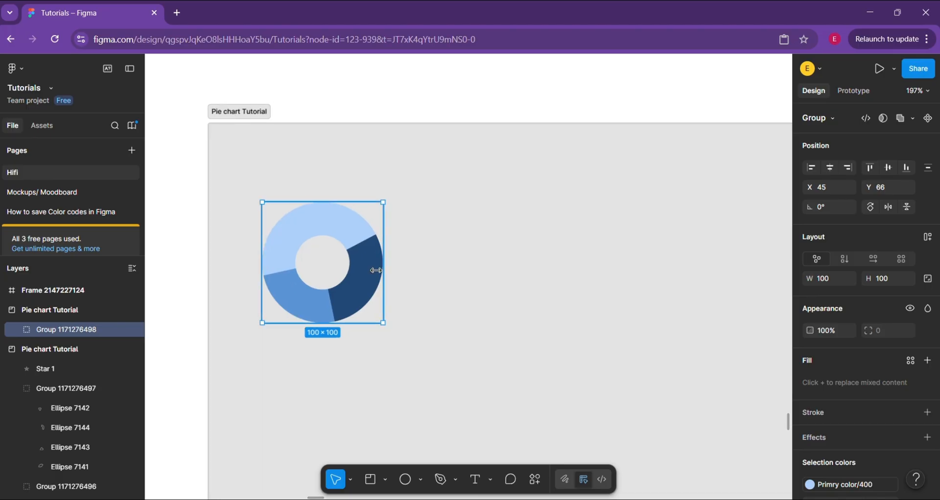
scroll(376, 270, up, 4)
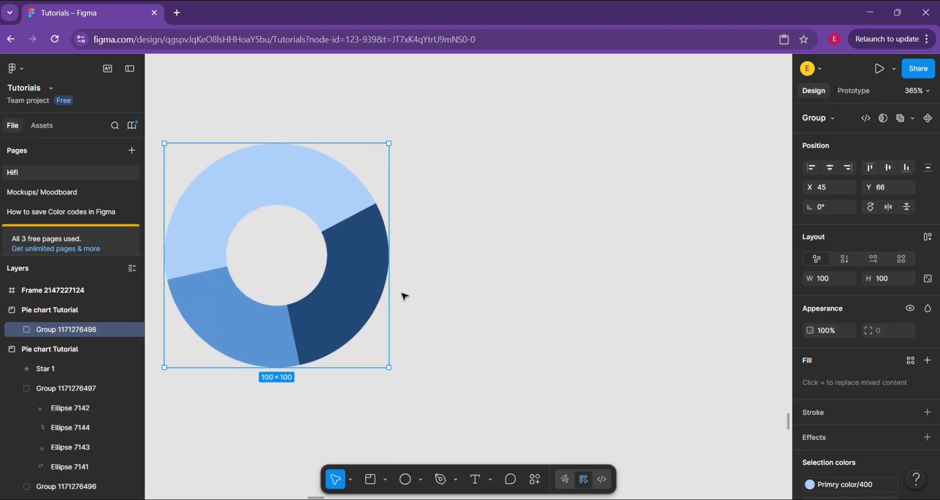
scroll(337, 260, down, 4)
Draw an ellipse in the empty area to the right of the donut chart and set its width and height to 100
scroll(336, 258, right, 3)
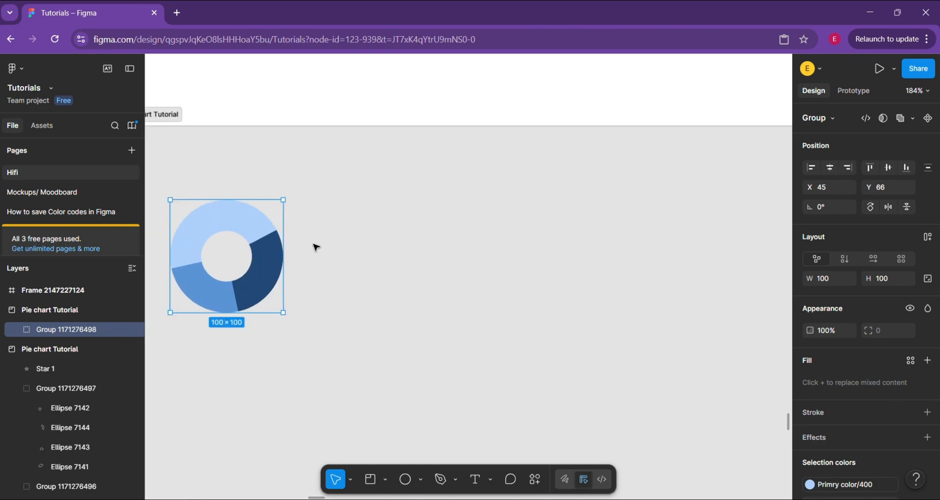
scroll(269, 265, up, 2)
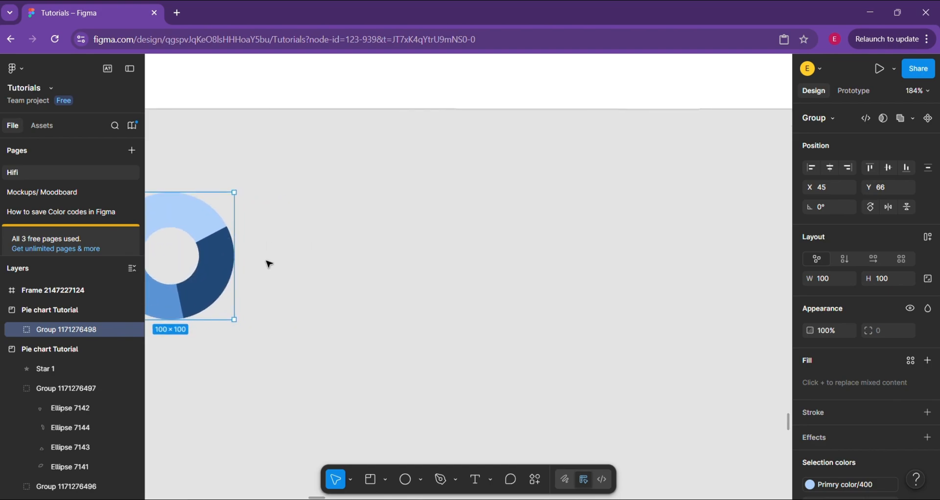
scroll(268, 264, up, 2)
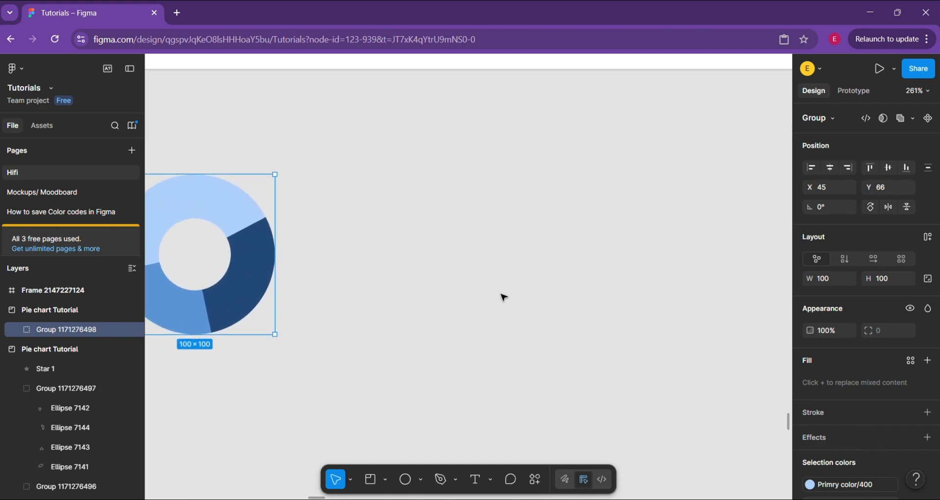
click(421, 481)
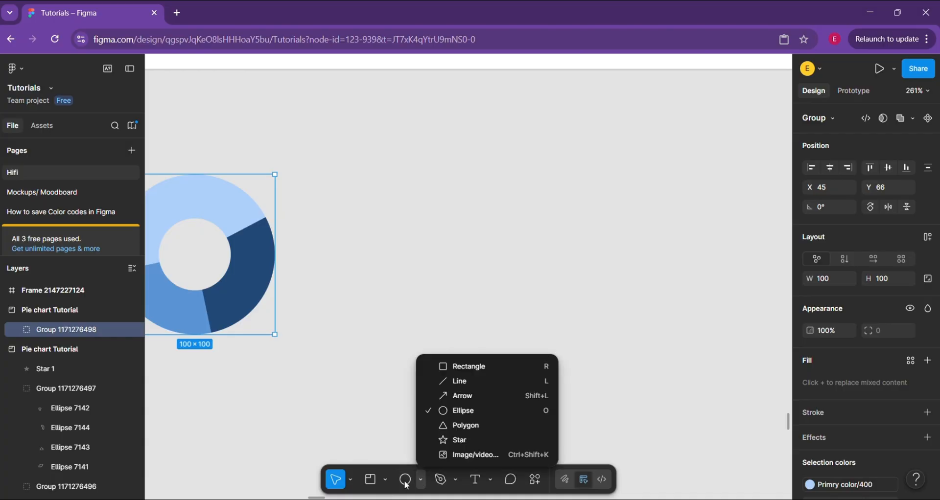
click(405, 485)
click(406, 483)
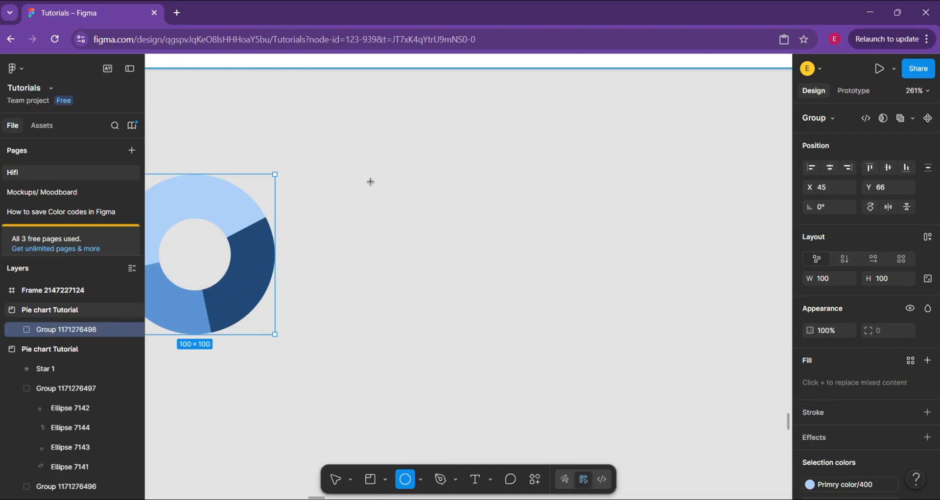
drag(370, 183, 487, 292)
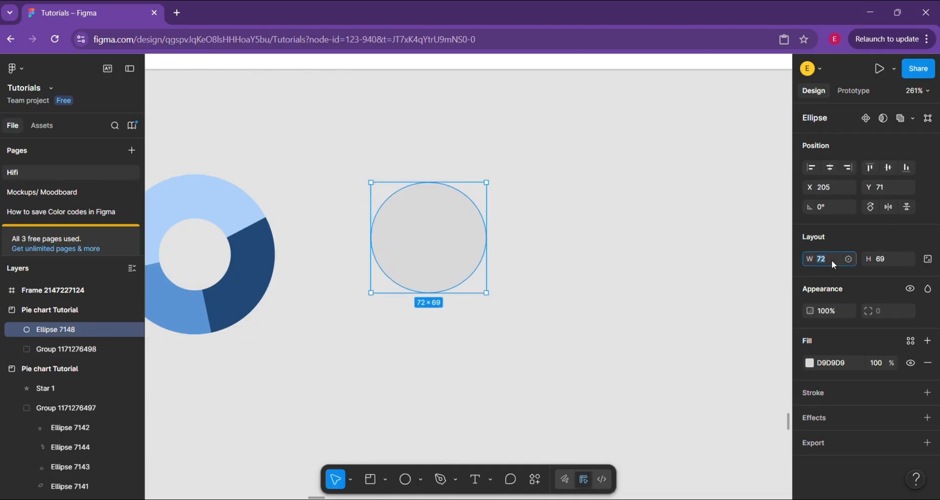
click(882, 259)
text(100)
key(Return)
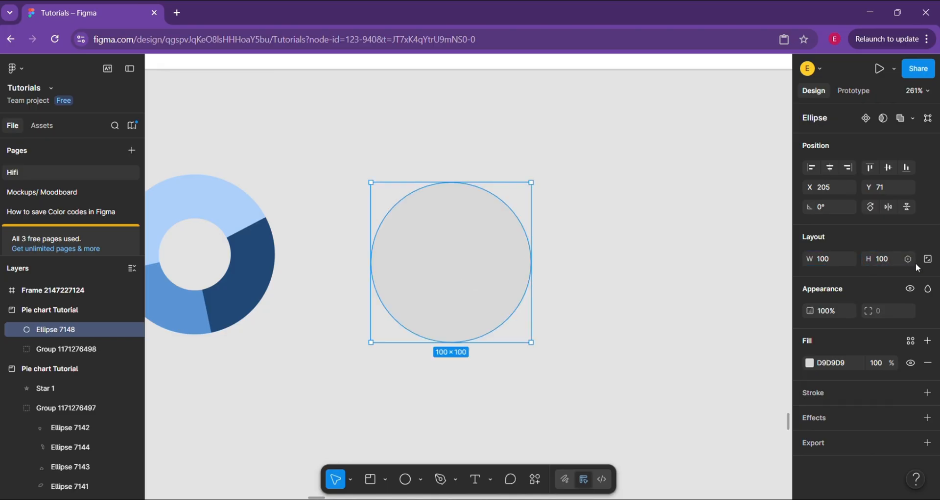
Lock the new circle's aspect ratio, set its width to 50 and move it slightly downward
click(928, 260)
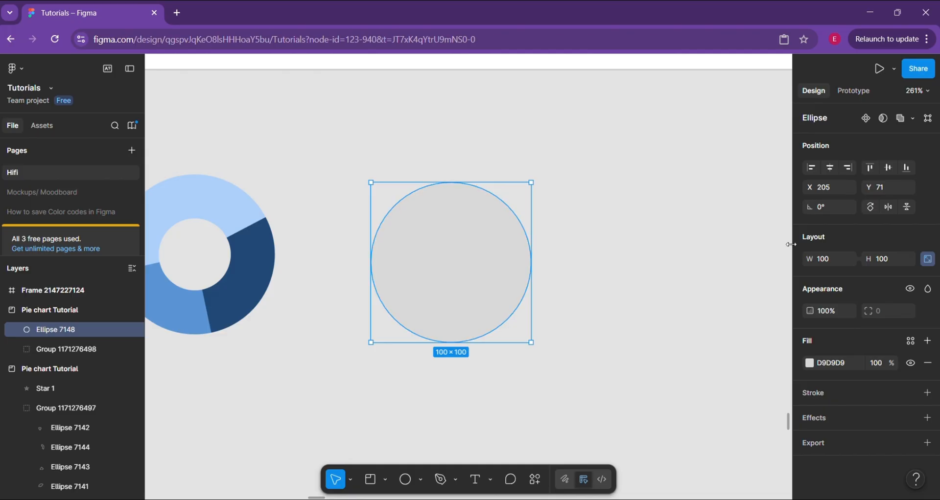
click(827, 259)
text(50)
key(Return)
scroll(400, 217, up, 3)
scroll(400, 218, down, 3)
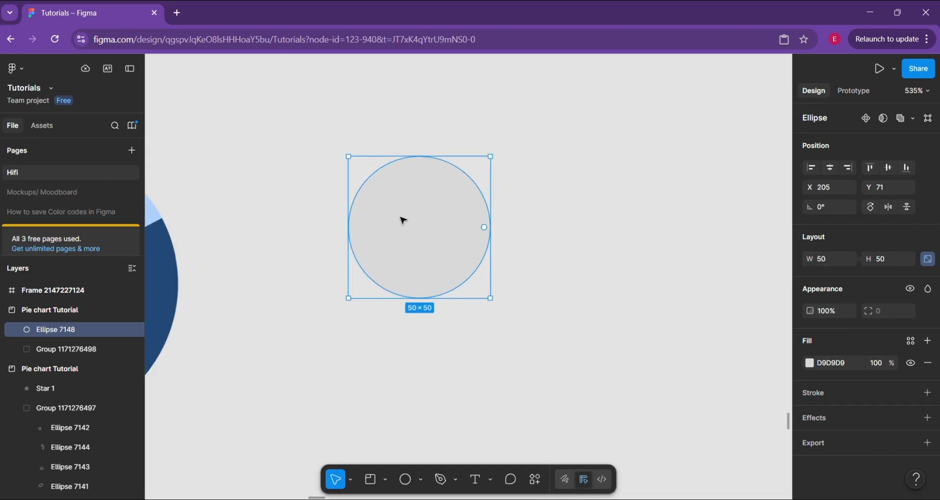
drag(400, 218, 401, 240)
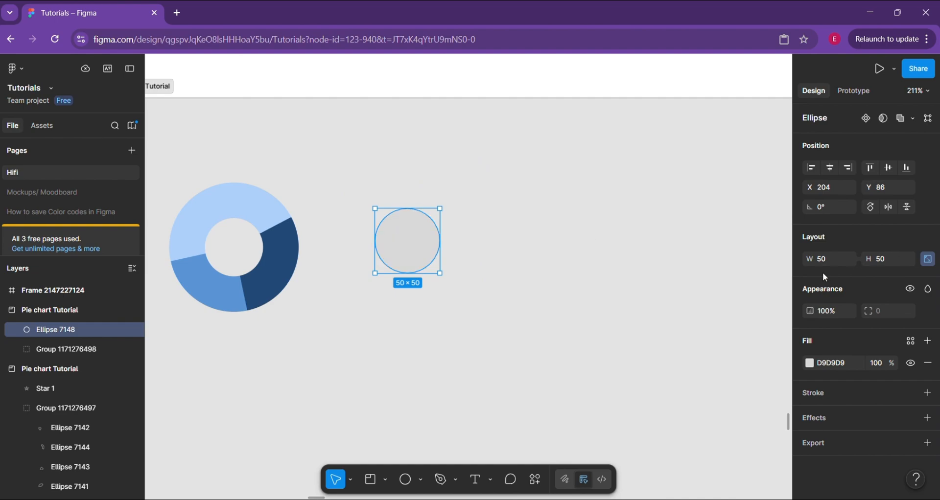
Set the locked circle's size to 100 × 100 and move it to about X 194, Y 64 beside the donut
scroll(433, 284, up, 2)
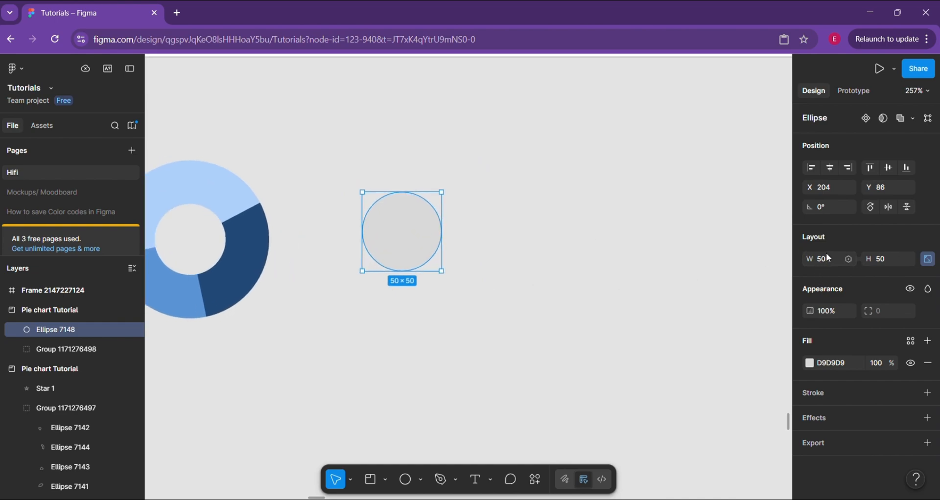
key(Return)
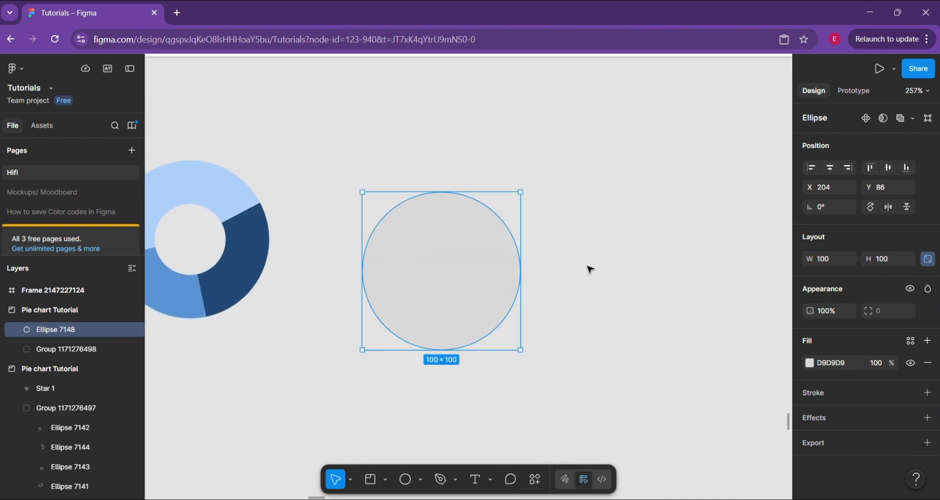
drag(478, 298, 463, 263)
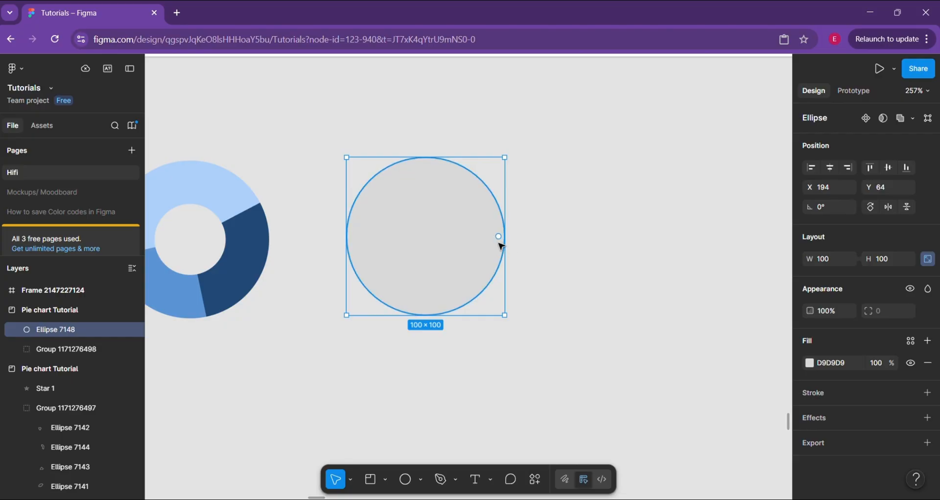
Try cutting the circle to a half disc with a sweep of -50%, and undo it
drag(497, 238, 425, 237)
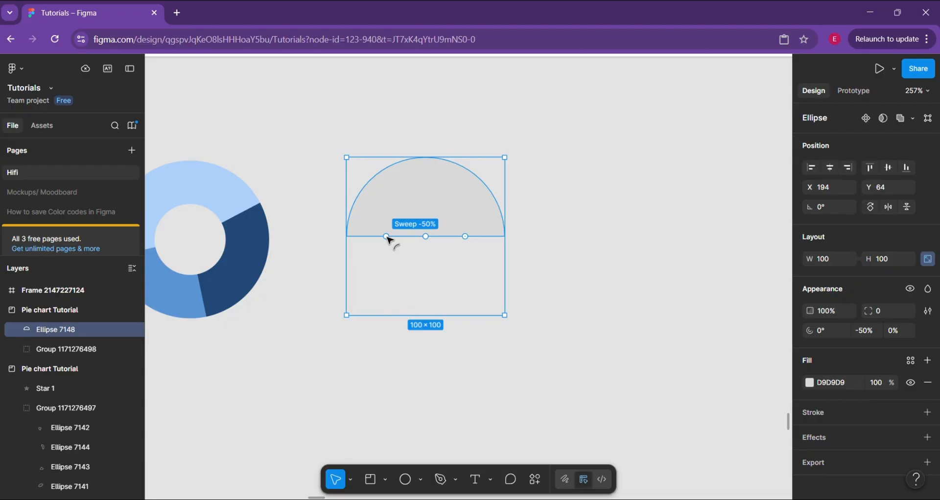
key(ctrl+z)
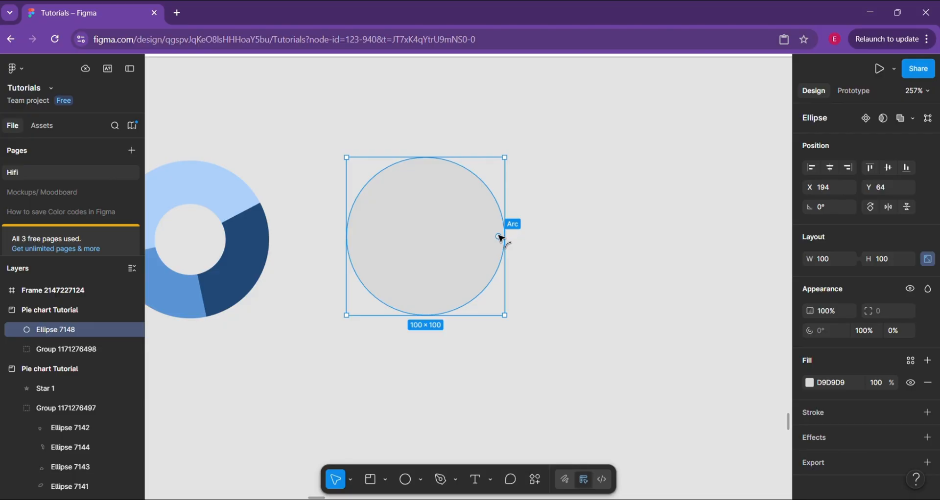
Reshape the circle into a thin open ring with a sweep of -75% and an inner radius ratio of 90%
drag(499, 239, 428, 245)
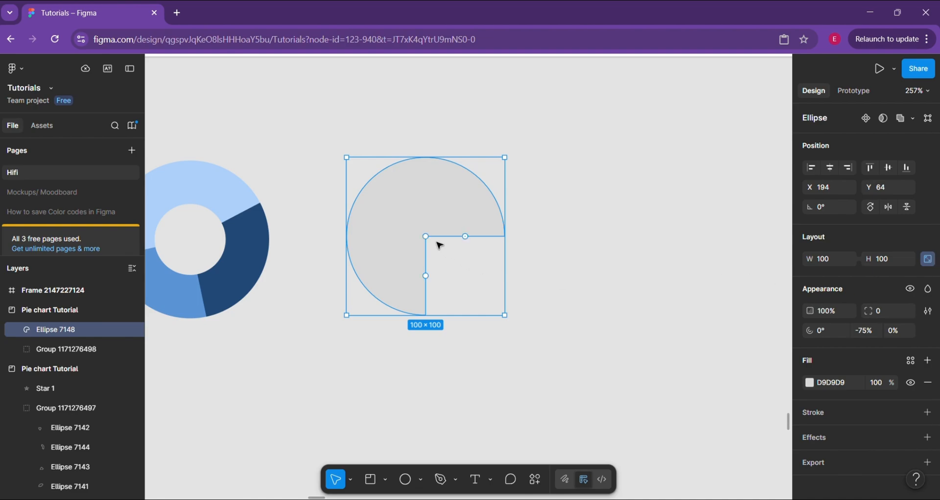
drag(426, 238, 368, 201)
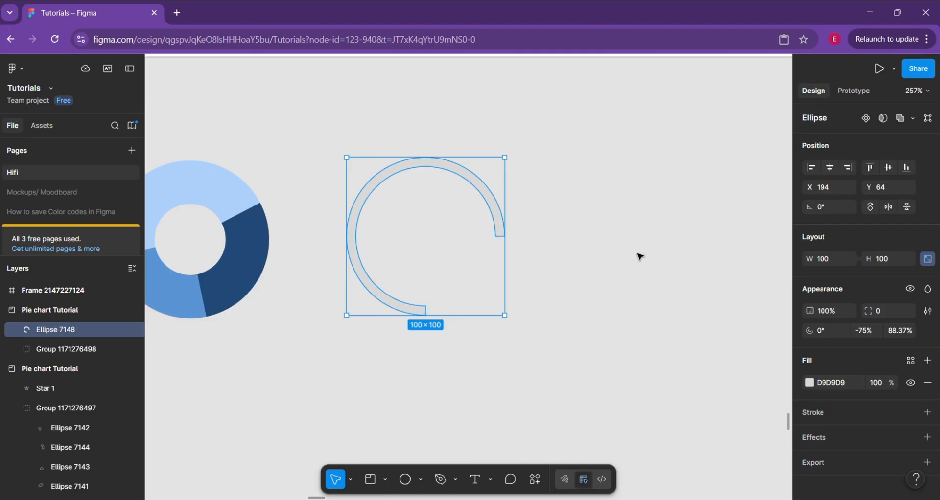
click(896, 331)
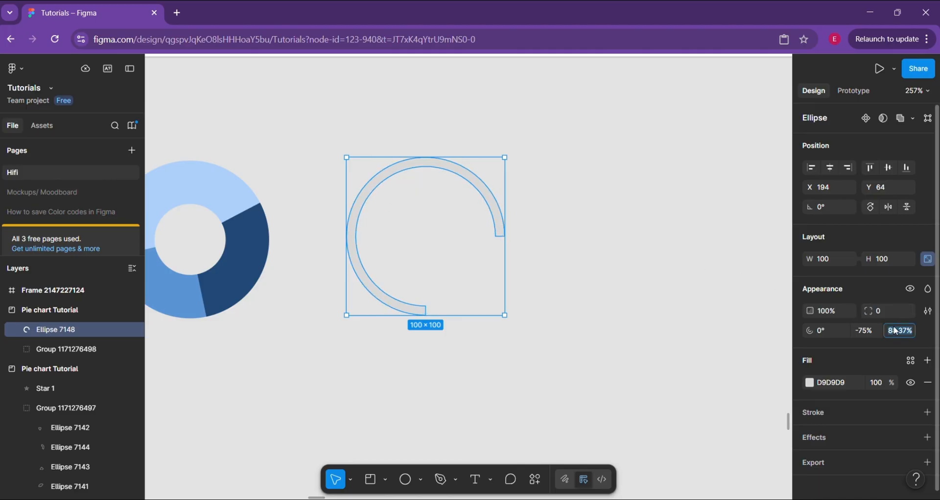
text(90)
key(Return)
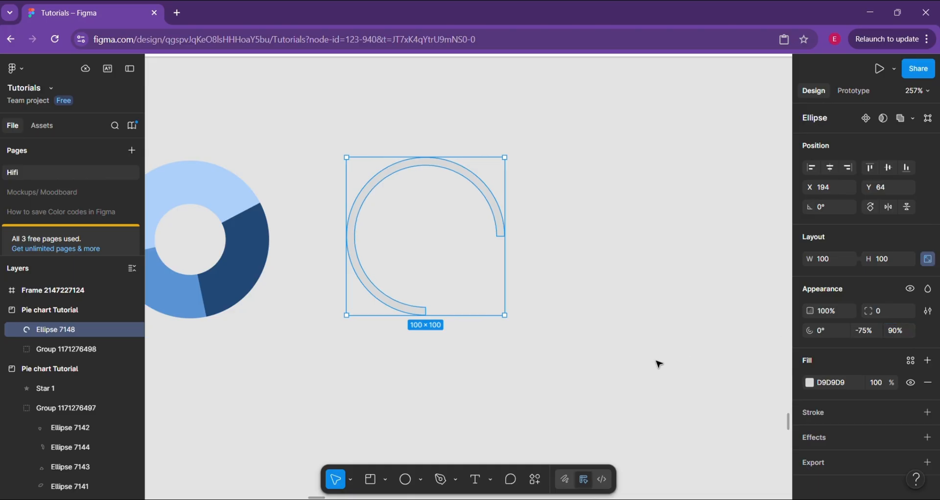
Reshape the thin open ring into an arc with a sweep of about -56.6% and a start angle of about -39.9°
mouse_move(426, 312)
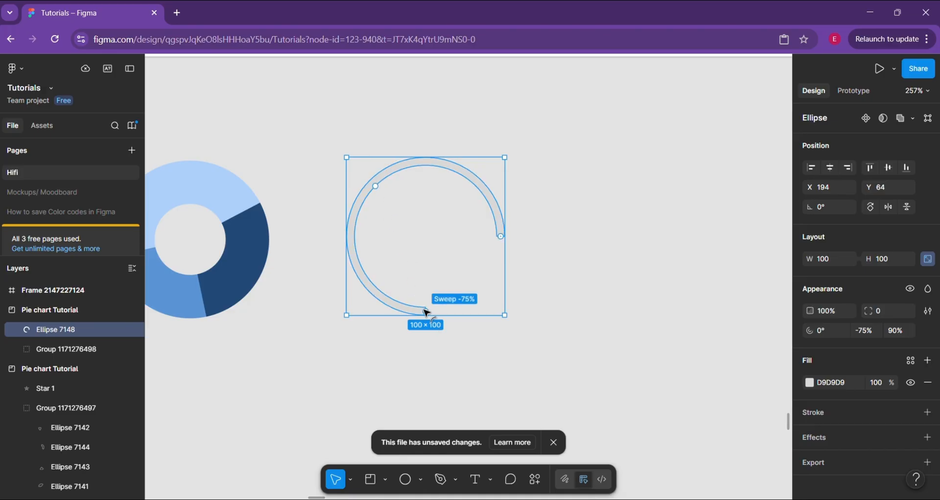
drag(427, 312, 353, 265)
mouse_move(504, 241)
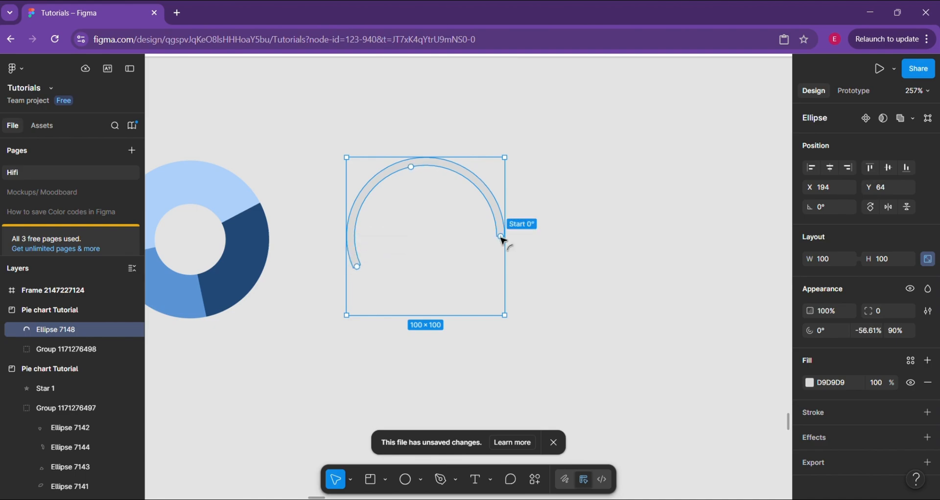
drag(504, 240, 461, 210)
click(441, 234)
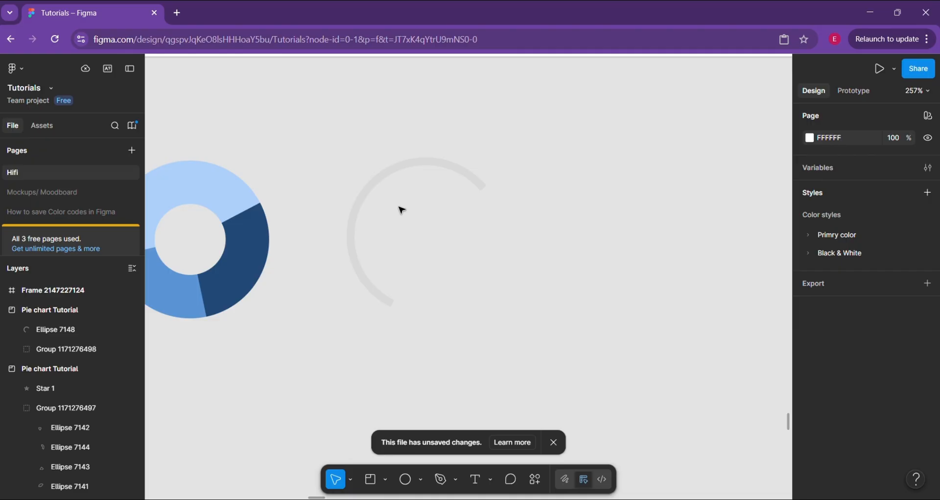
Change the arc's fill to orange E59A31
click(373, 189)
click(810, 382)
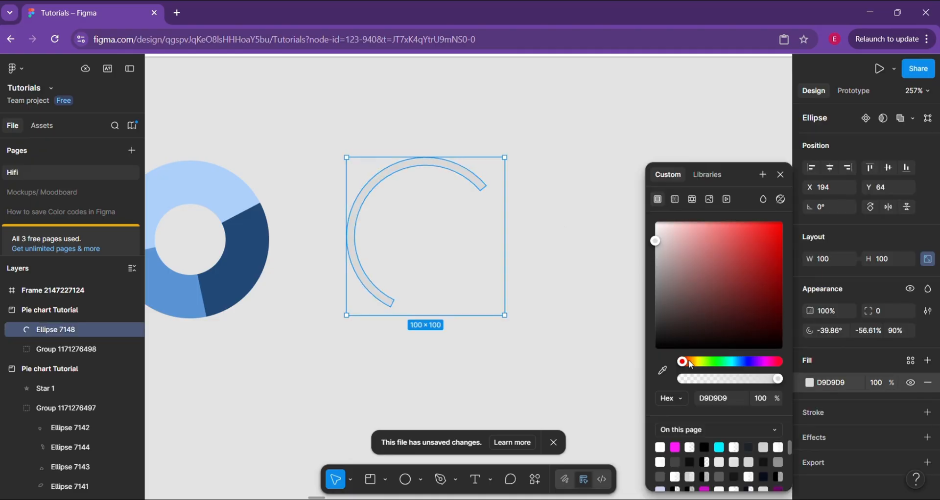
mouse_move(691, 365)
mouse_down()
mouse_move(705, 365)
mouse_move(691, 362)
mouse_up()
click(774, 241)
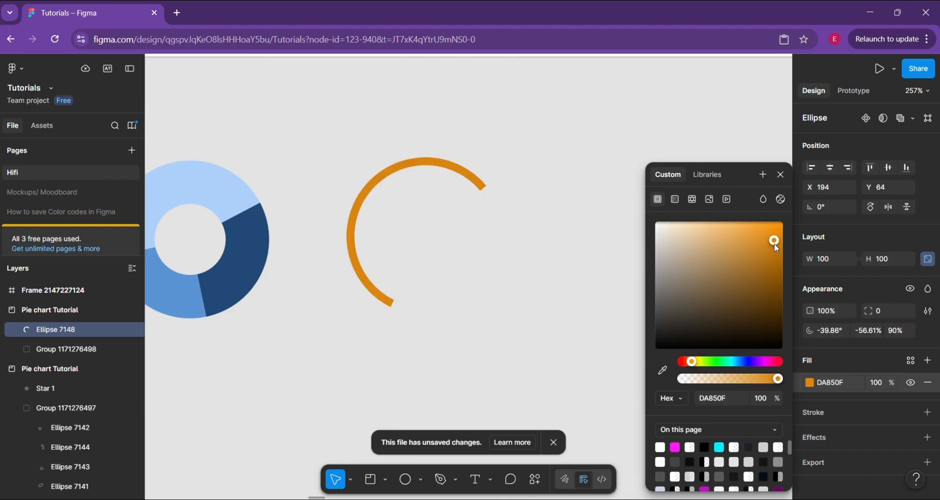
drag(774, 241, 756, 235)
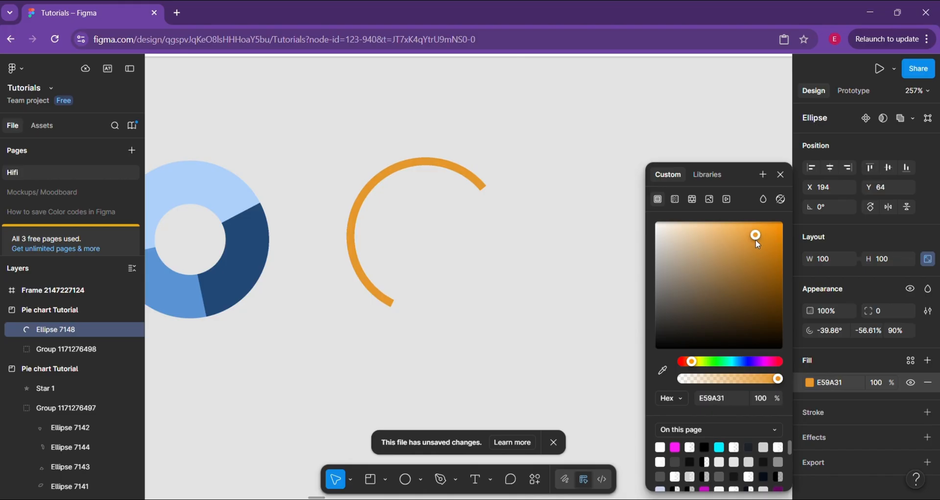
click(425, 306)
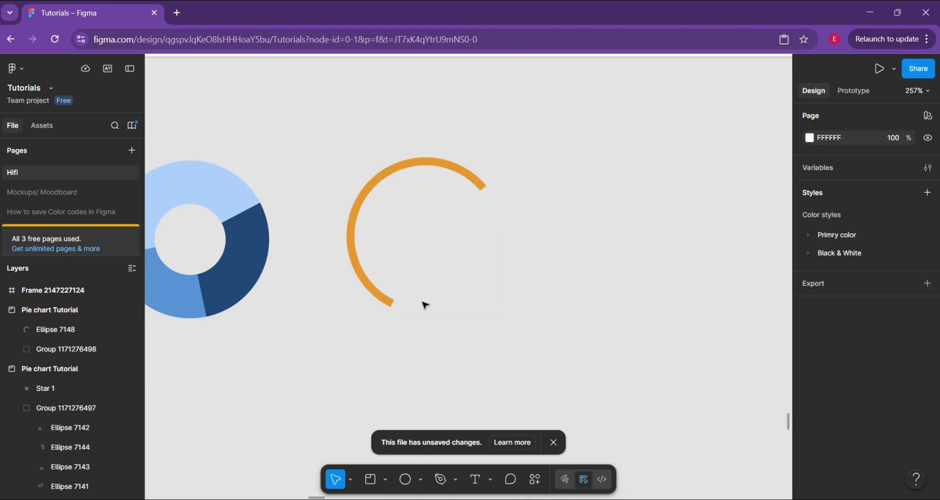
Round the orange arc's ends with a corner radius of 16, and raise the radius to 24
click(378, 297)
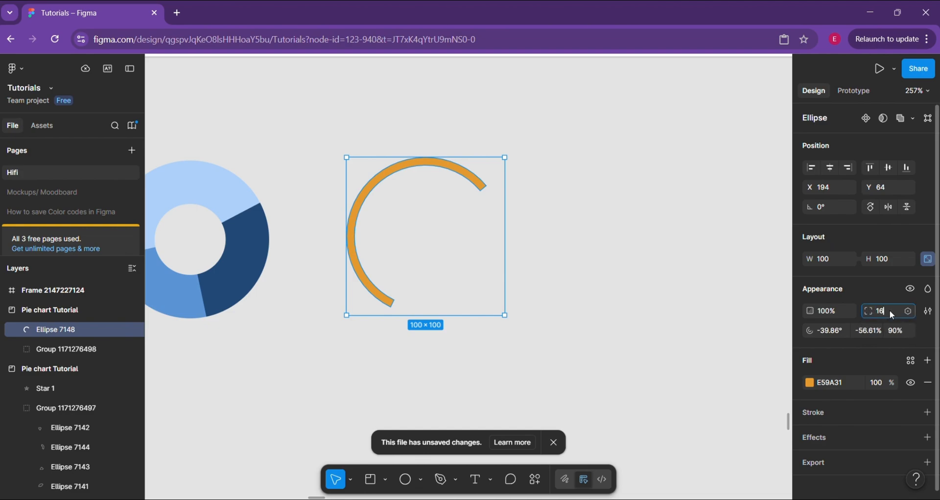
click(626, 307)
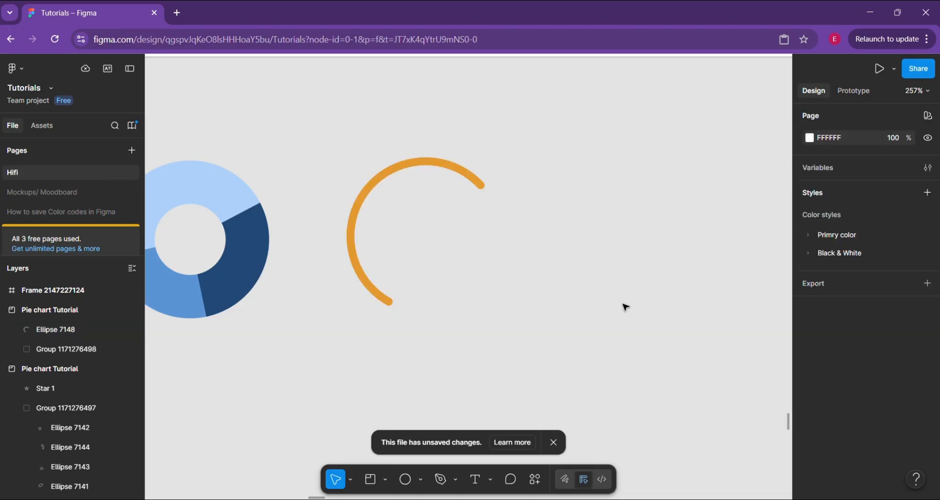
click(385, 301)
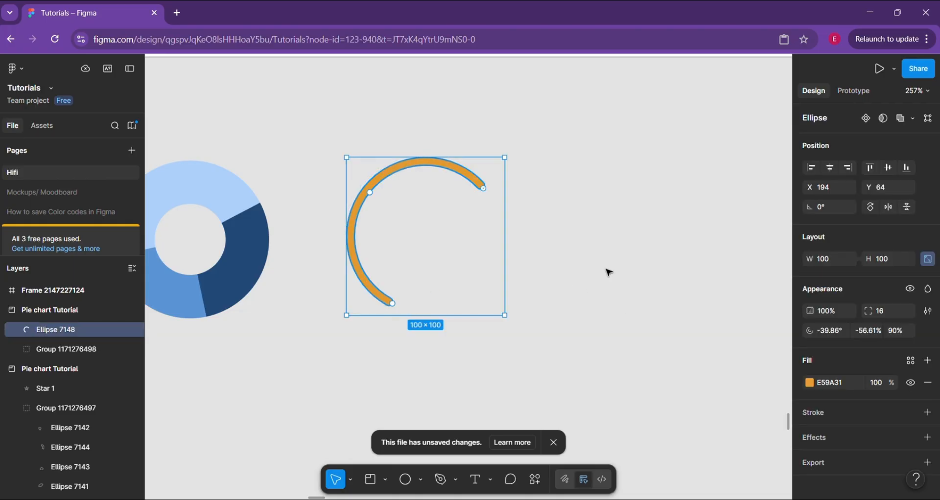
text(24)
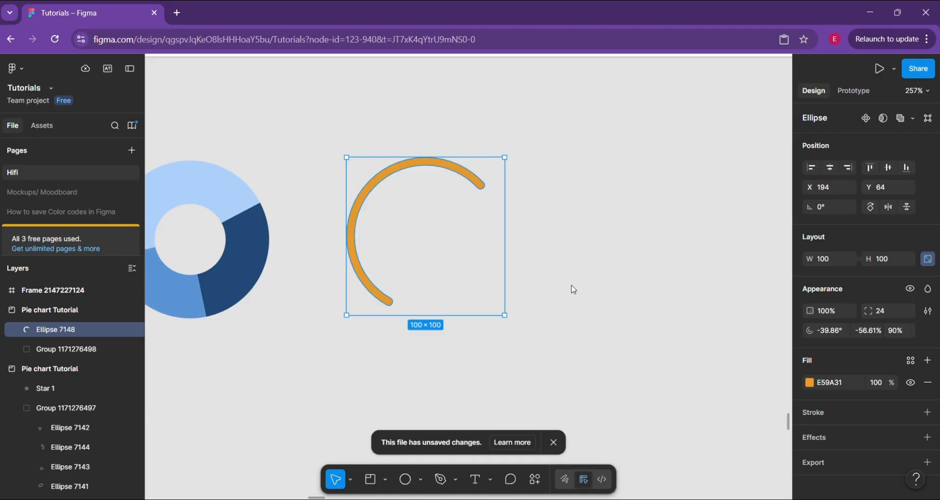
click(572, 289)
scroll(573, 287, up, 3)
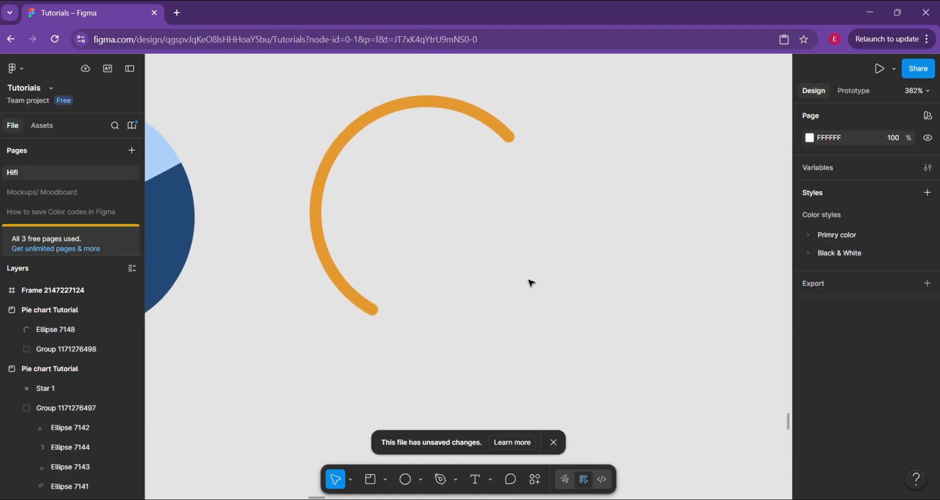
Duplicate the orange arc and reshape the copy into a lower arc with start 0° and a sweep of about 33%
click(381, 313)
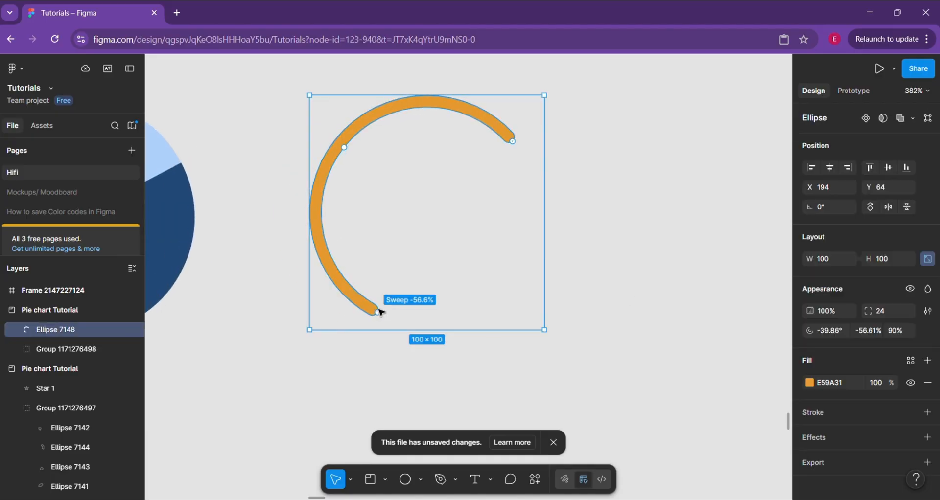
key(ctrl+d)
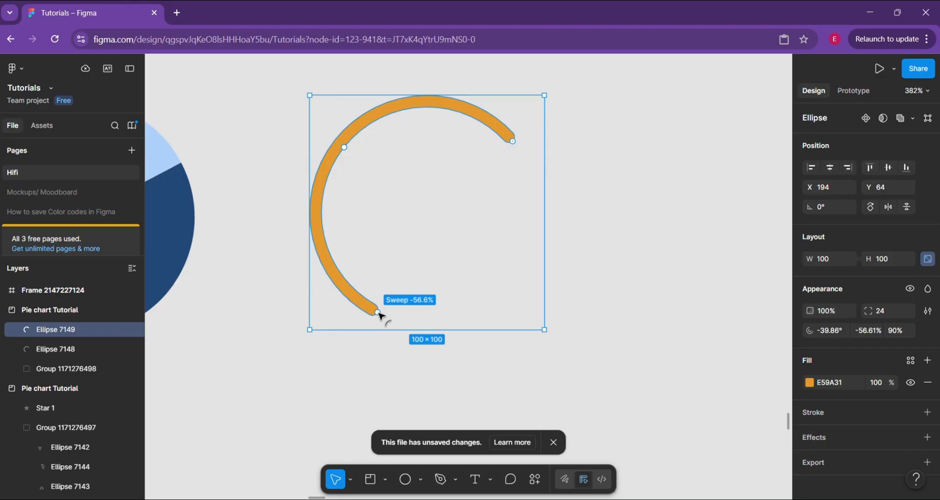
drag(381, 316, 498, 210)
drag(513, 142, 538, 212)
drag(517, 280, 377, 301)
Extend the copied arc to close the ring, with a start angle of about -40.6° and a sweep of about 43.9%
mouse_move(537, 216)
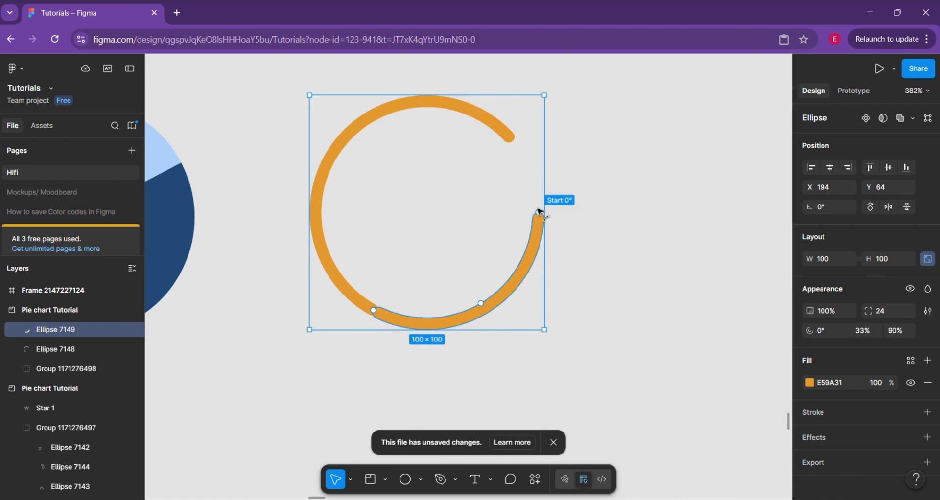
drag(539, 212, 512, 142)
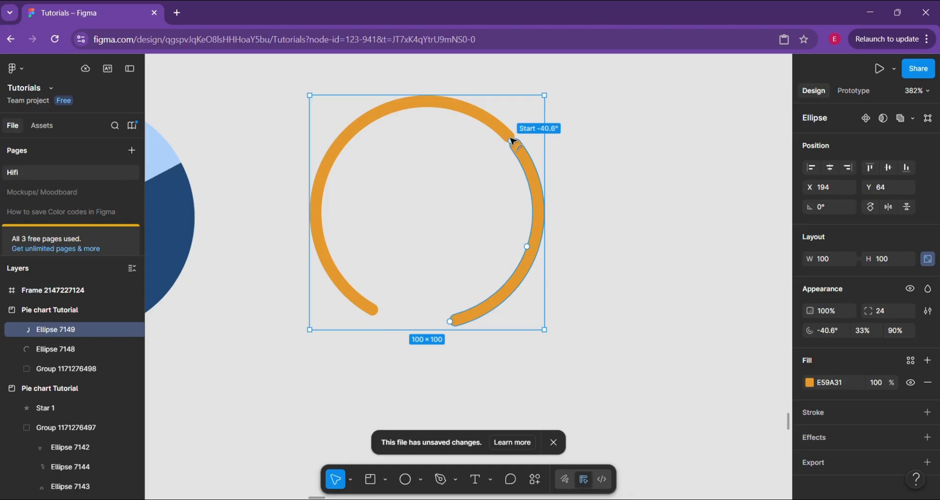
mouse_move(452, 323)
drag(453, 323, 370, 318)
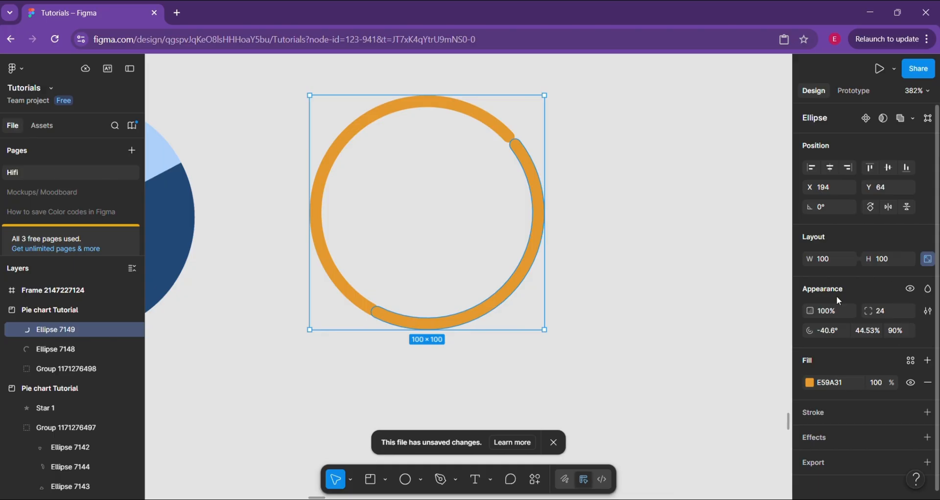
mouse_move(372, 310)
mouse_down()
mouse_move(383, 315)
mouse_move(373, 312)
mouse_up()
Change the copied arc's fill to blue 111FE3
click(810, 383)
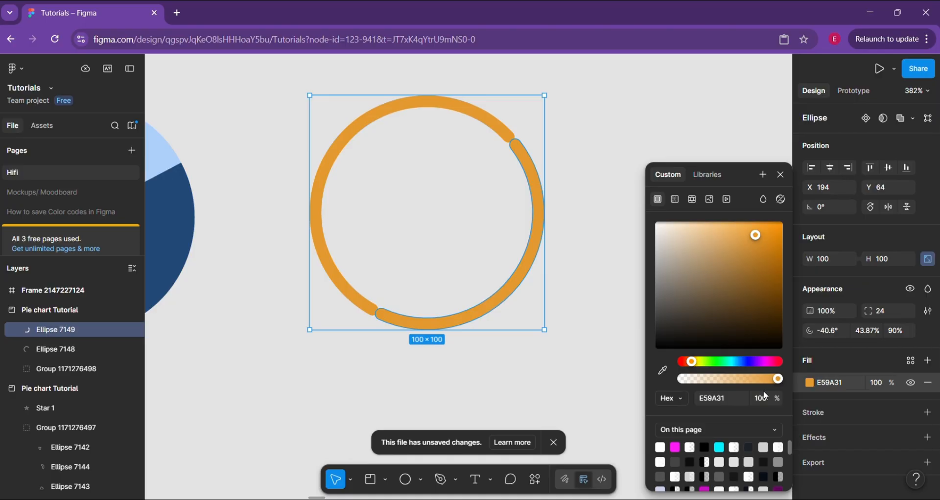
click(732, 363)
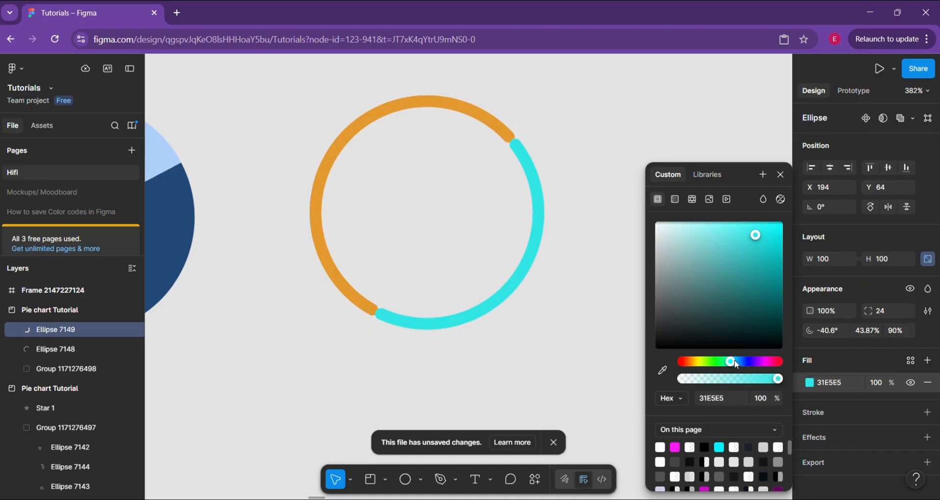
click(745, 363)
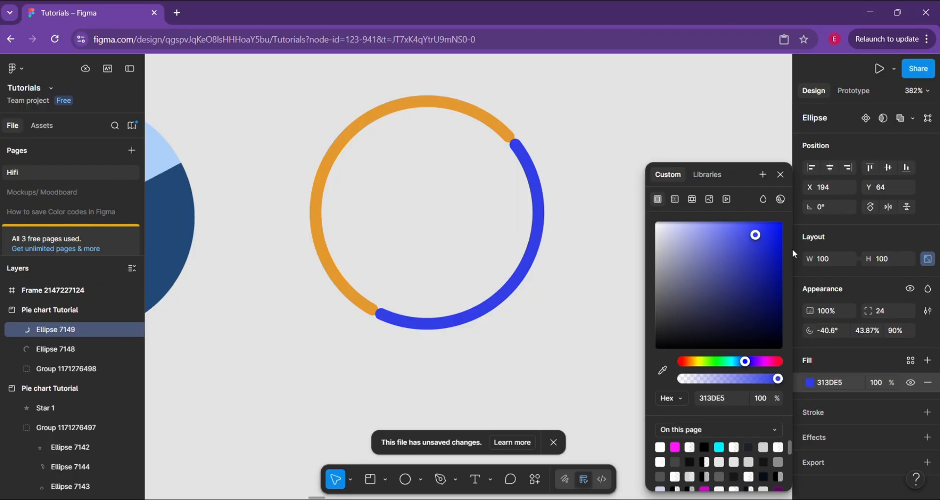
click(773, 240)
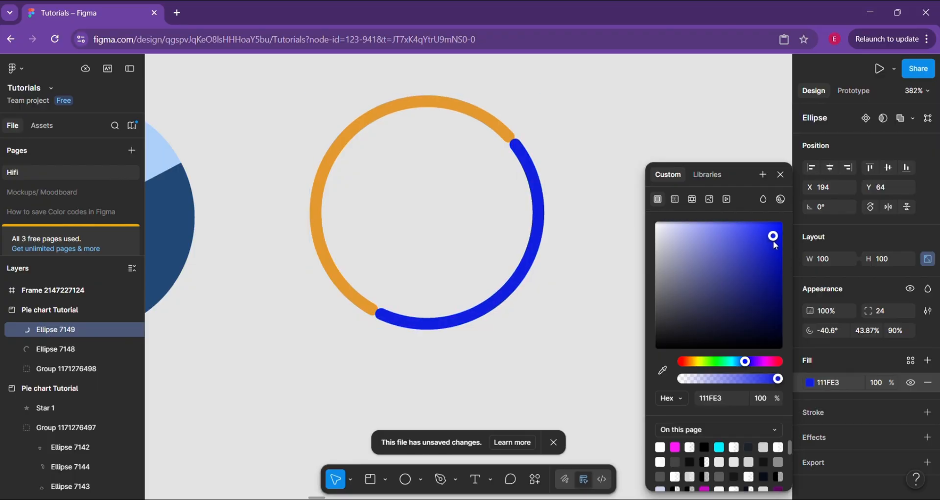
Fine-tune the blue arc's start and sweep so both its ends meet the orange arc, undoing the last adjustment
drag(380, 314, 380, 313)
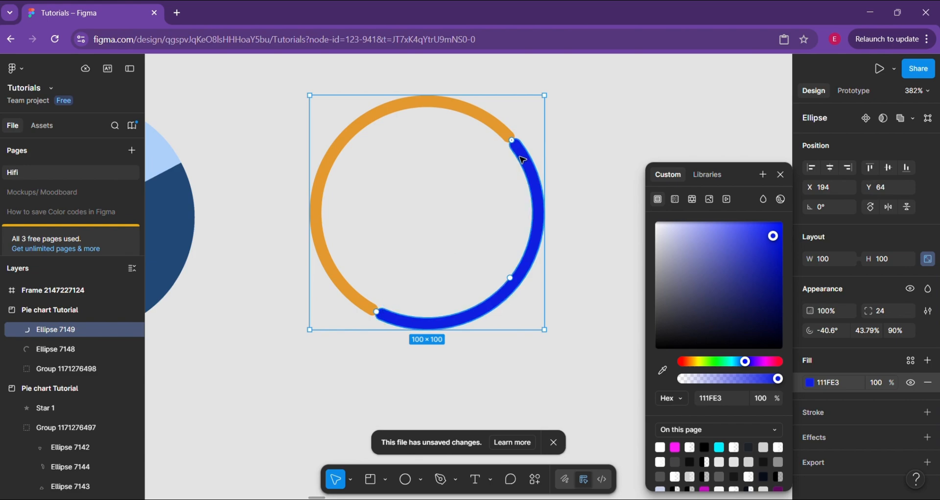
drag(511, 140, 505, 137)
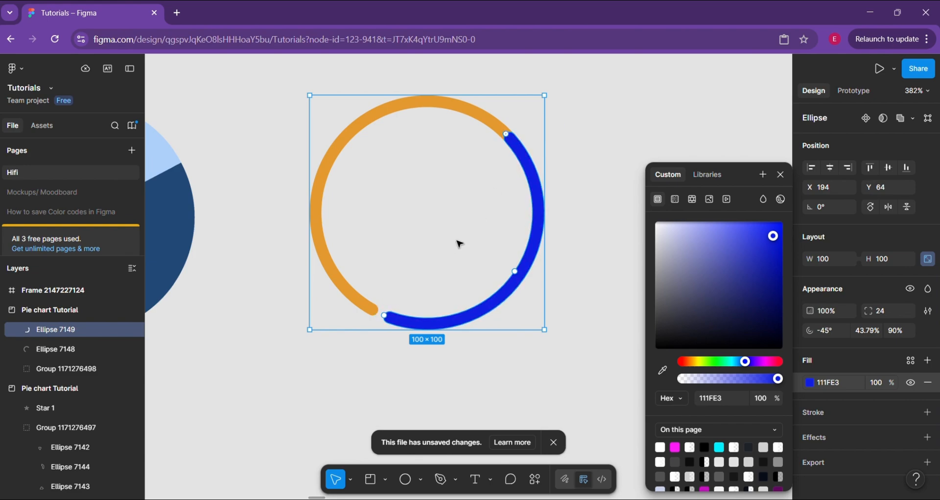
drag(388, 322, 379, 315)
key(ctrl+z)
click(591, 160)
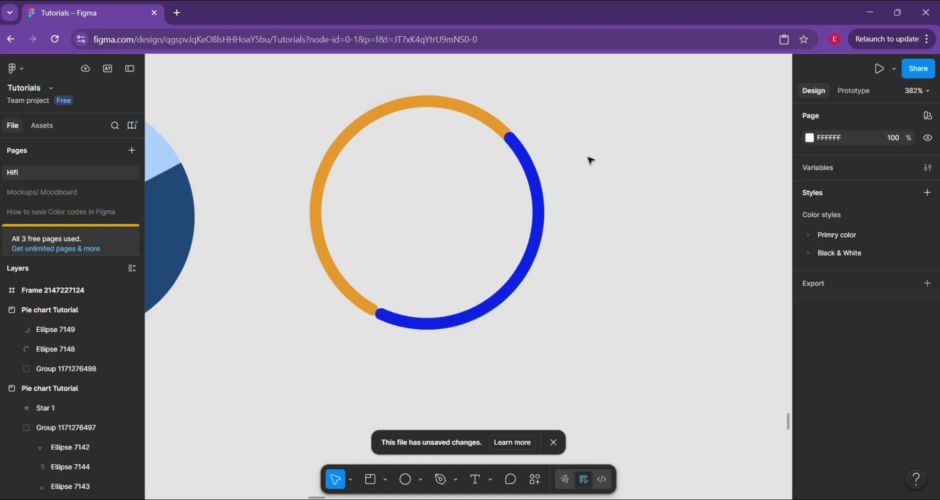
Try inner radius ratios of 70% and 30% on both arcs together, and settle on 80%
click(496, 125)
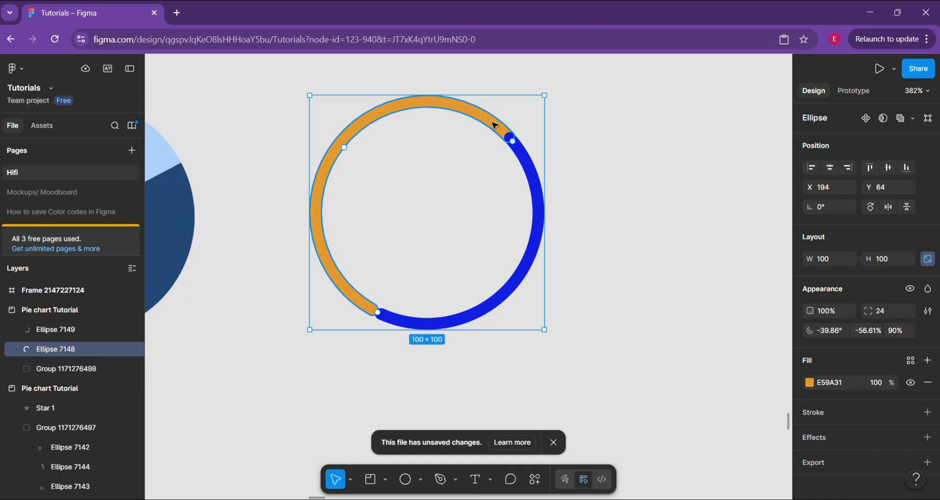
shift+click(524, 162)
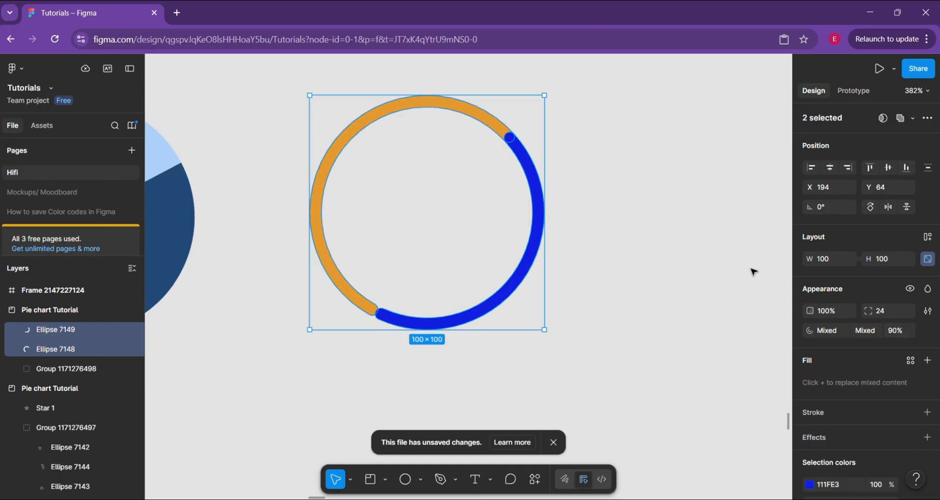
click(898, 334)
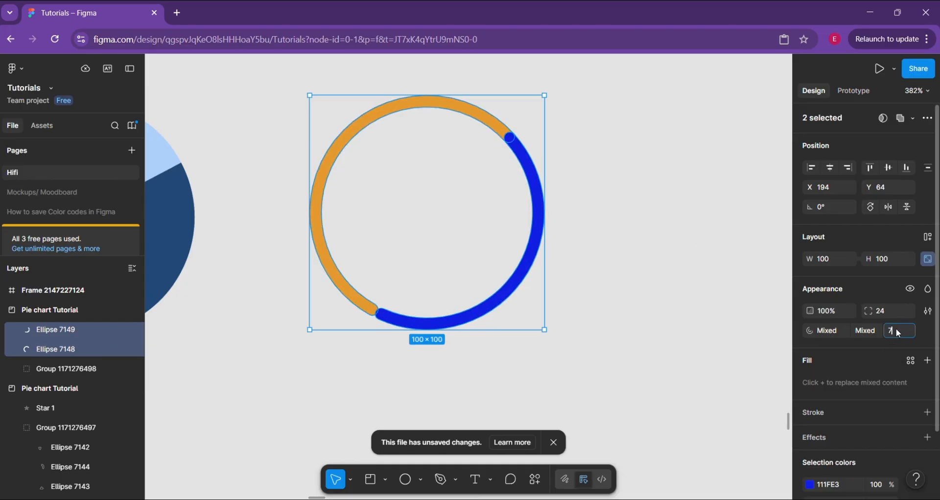
text(70)
key(Return)
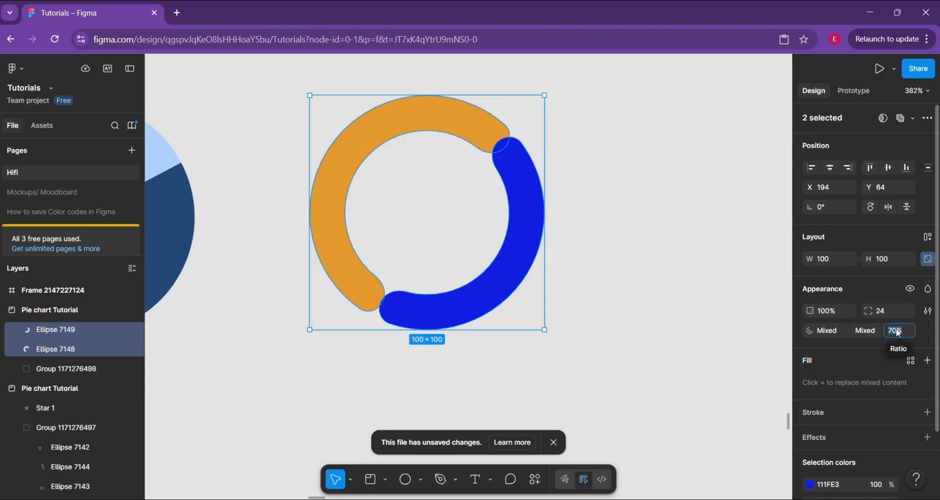
text(30)
key(Return)
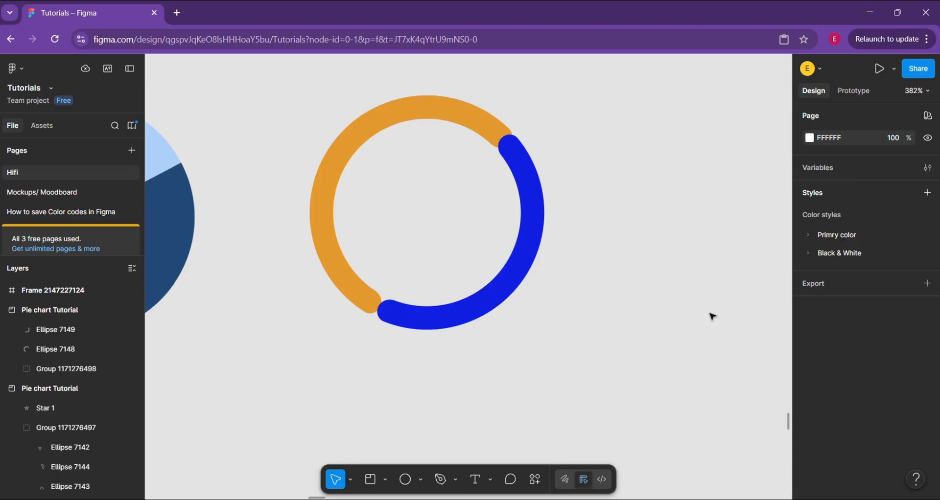
scroll(710, 315, down, 3)
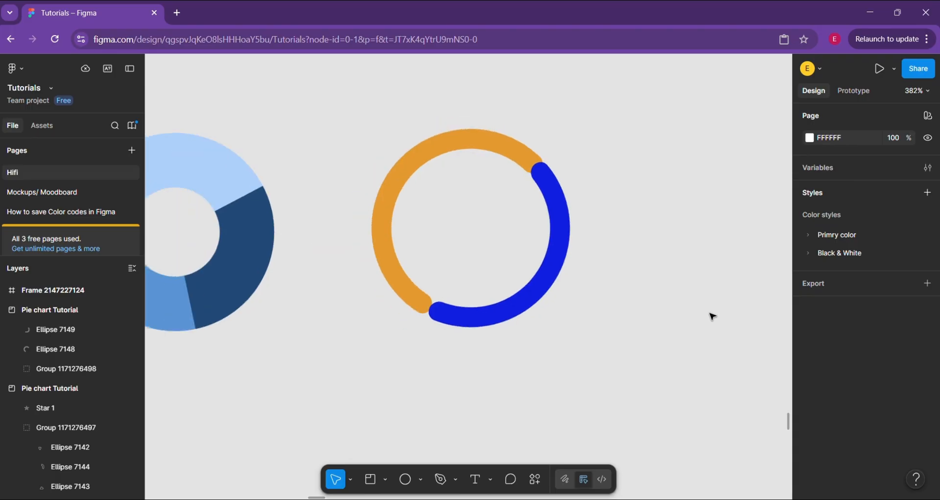
scroll(640, 296, up, 3)
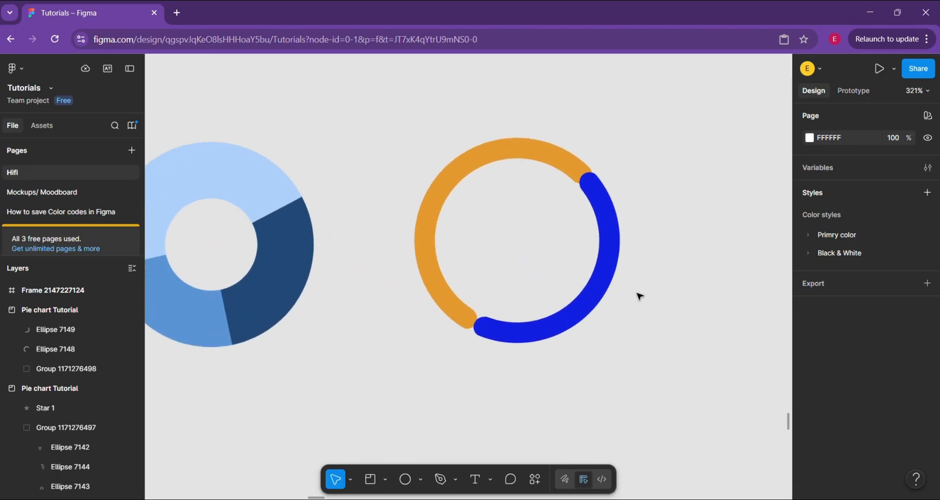
Group the orange and blue arcs and move the group to about X 189, Y 73
click(420, 240)
shift+click(552, 319)
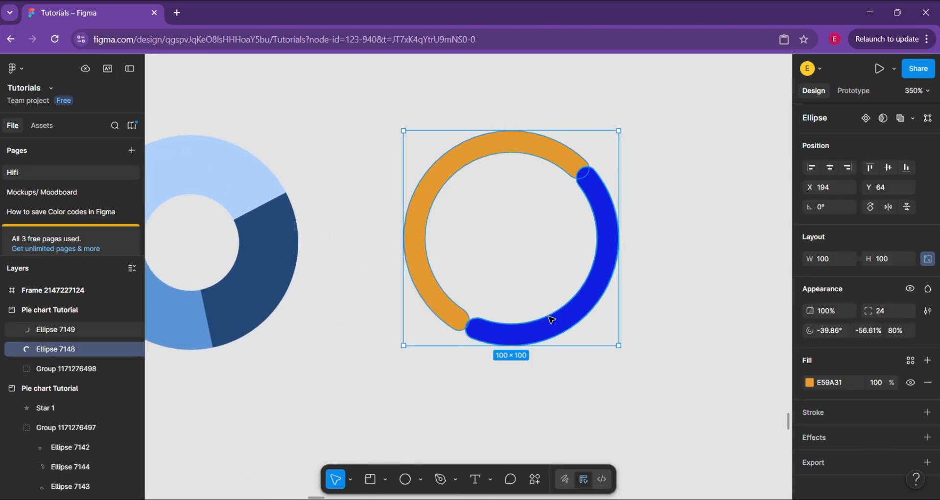
key(ctrl+g)
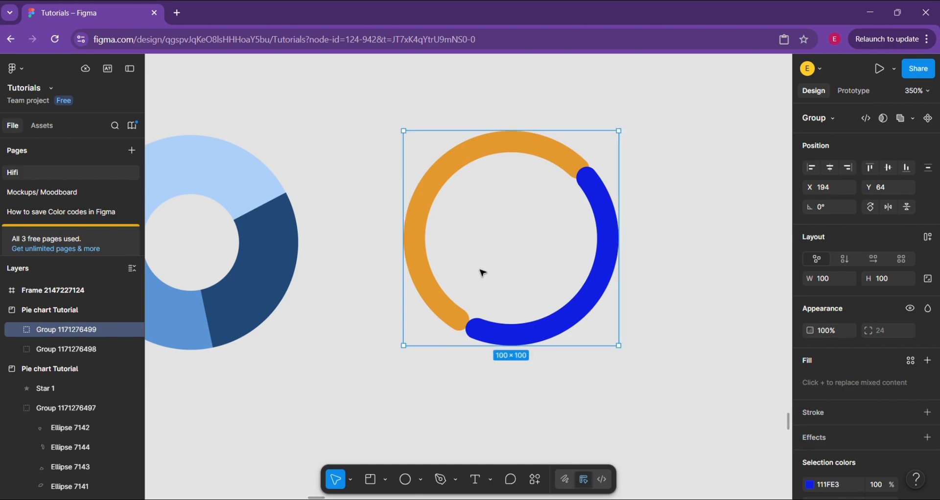
drag(429, 260, 420, 279)
scroll(419, 280, down, 2)
scroll(476, 286, up, 1)
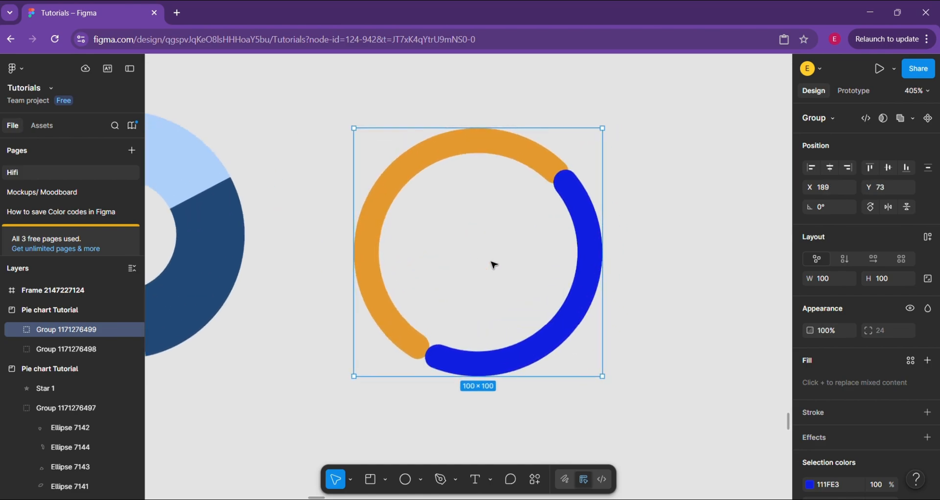
Add a stroke to the orange arc and color it E4E3E3 by sampling the grey frame background
double_click(552, 159)
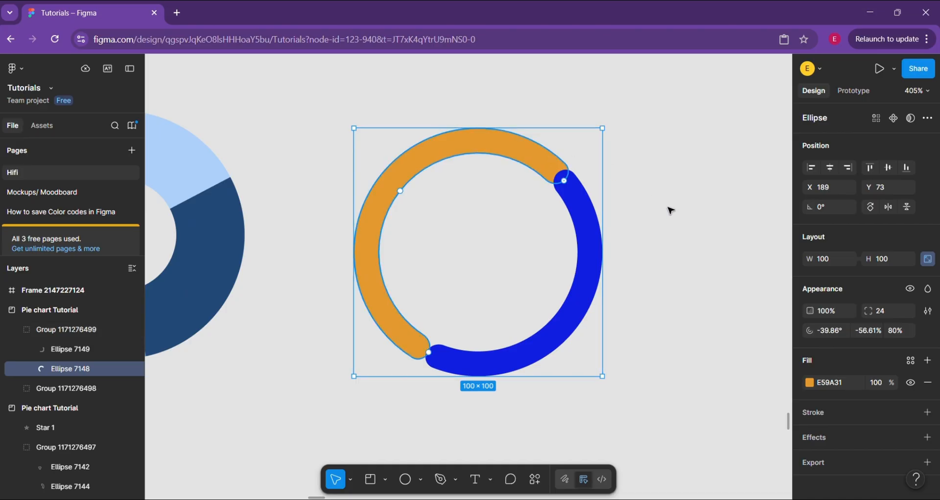
click(927, 407)
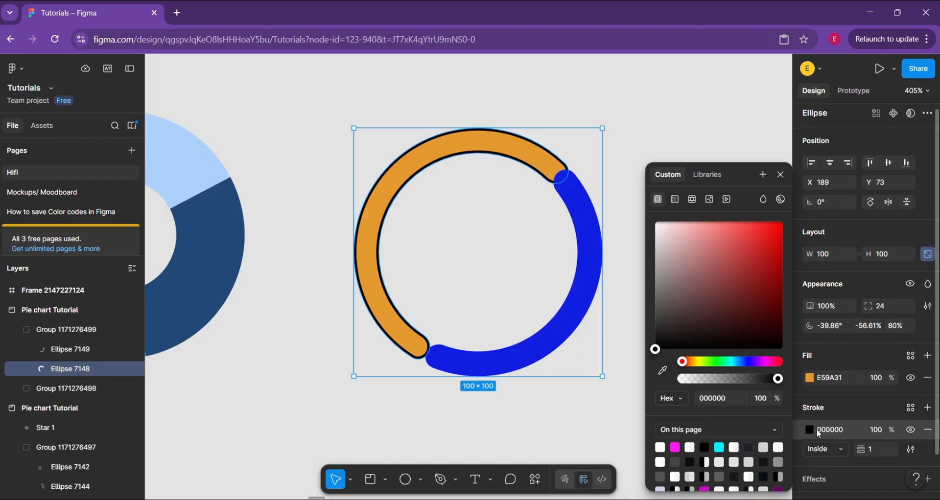
click(663, 371)
click(617, 135)
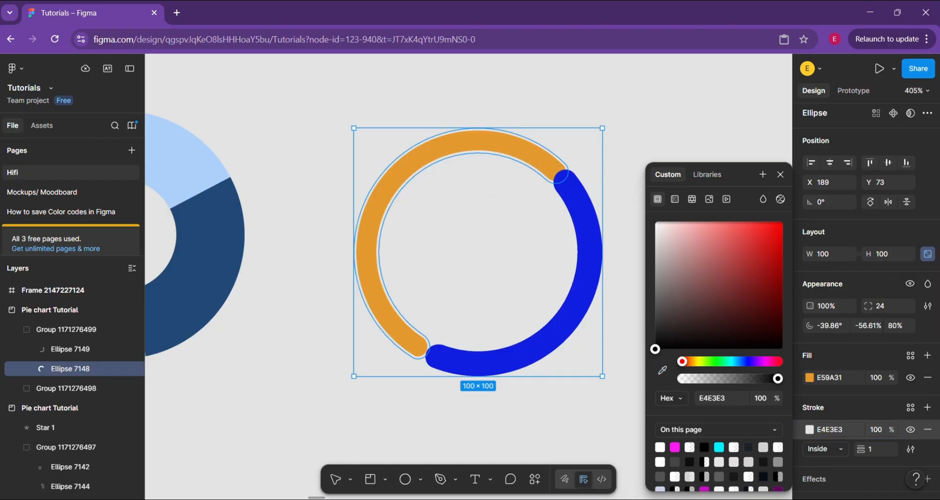
Change the orange arc's stroke color to white FFFFFF and deselect the arc
click(586, 217)
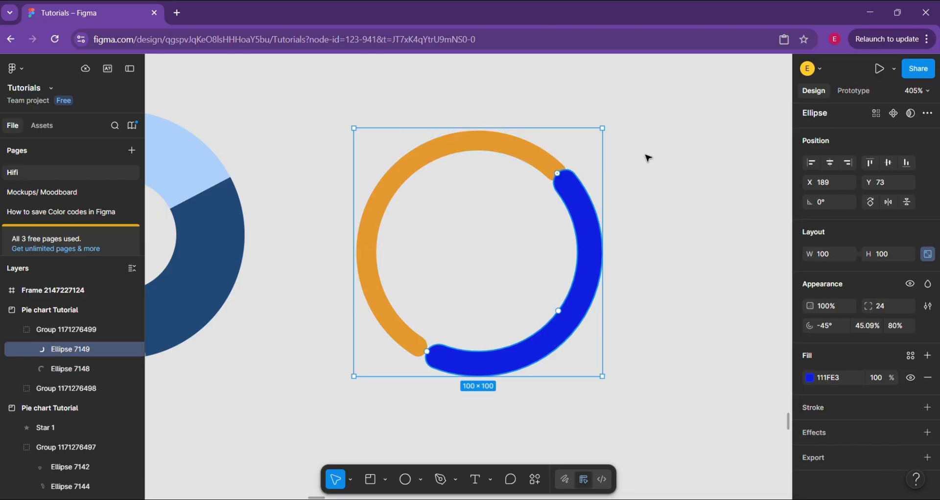
click(533, 164)
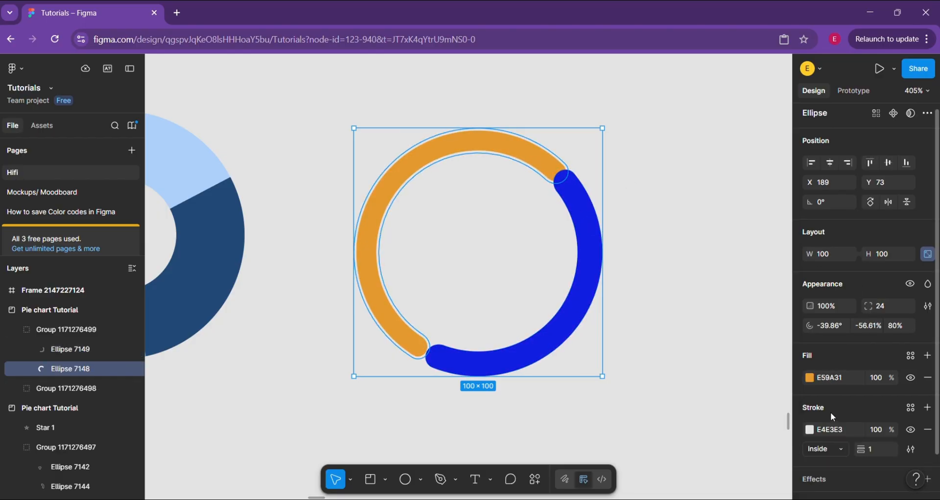
click(834, 429)
text(fffffff)
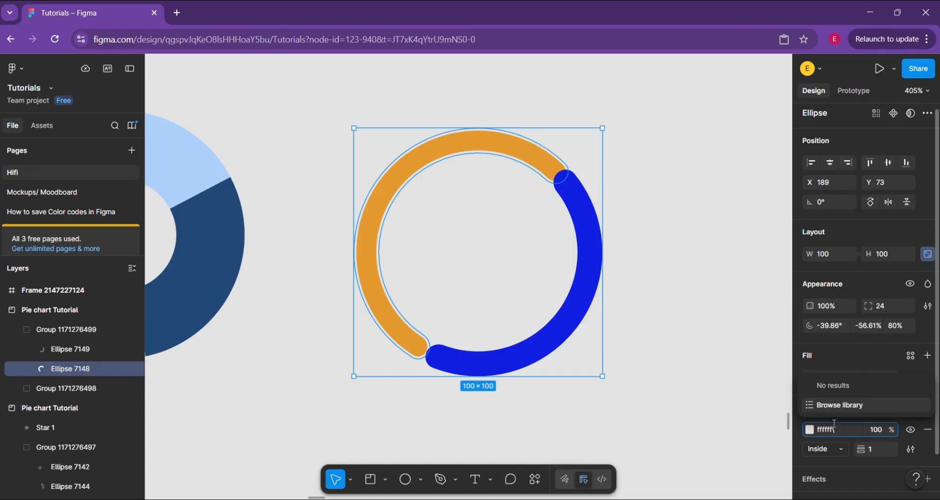
key(BackSpace)
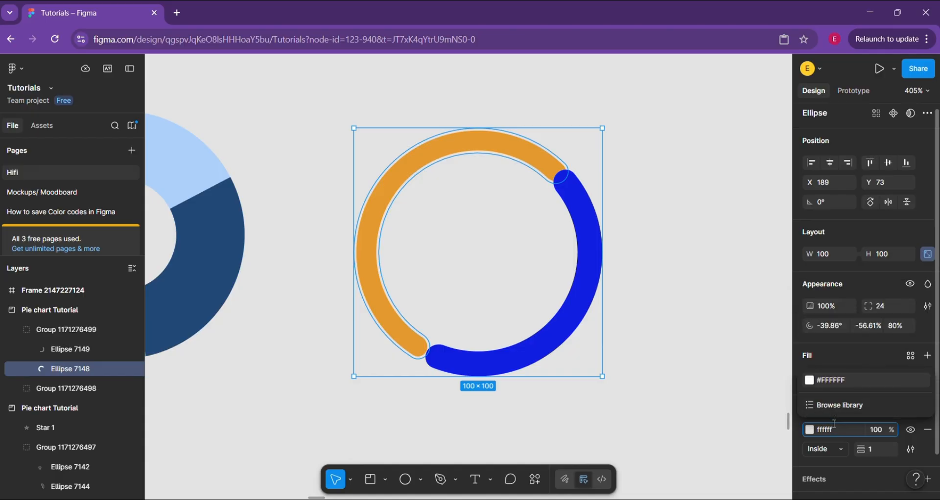
key(Return)
click(591, 362)
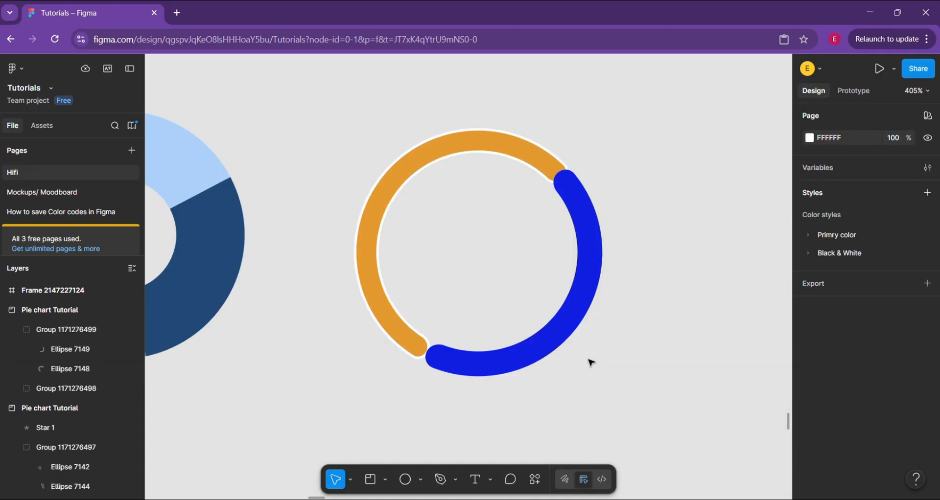
scroll(592, 363, down, 4)
scroll(573, 342, up, 4)
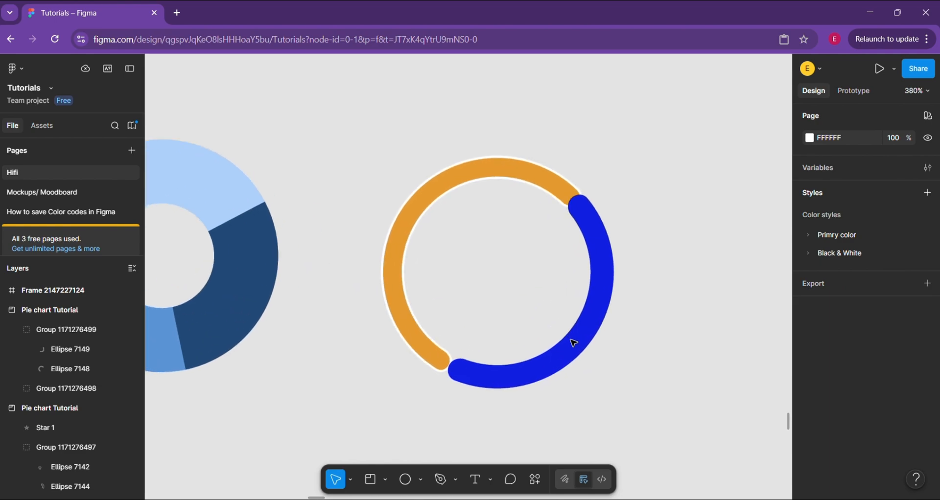
scroll(548, 317, down, 8)
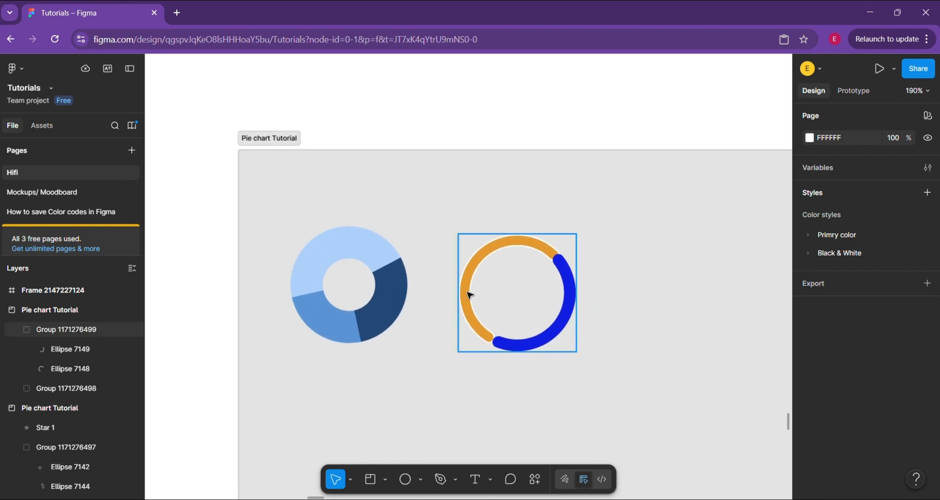
scroll(470, 295, up, 4)
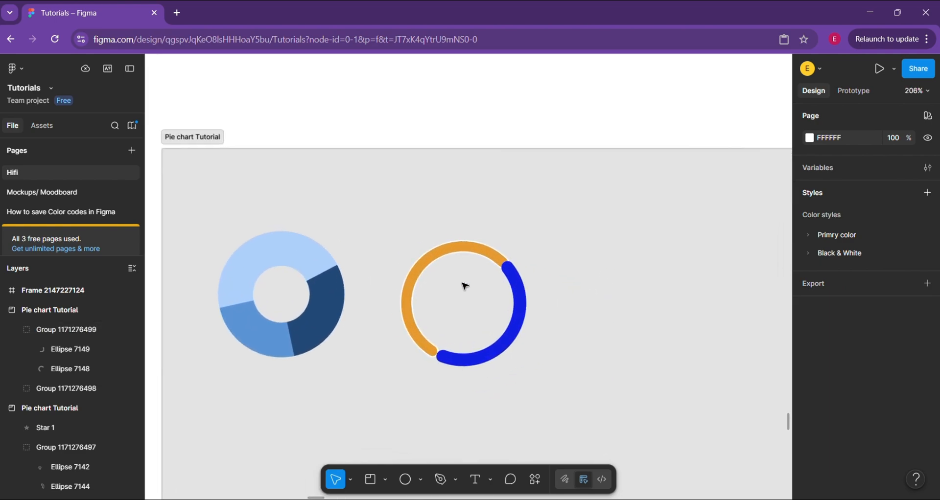